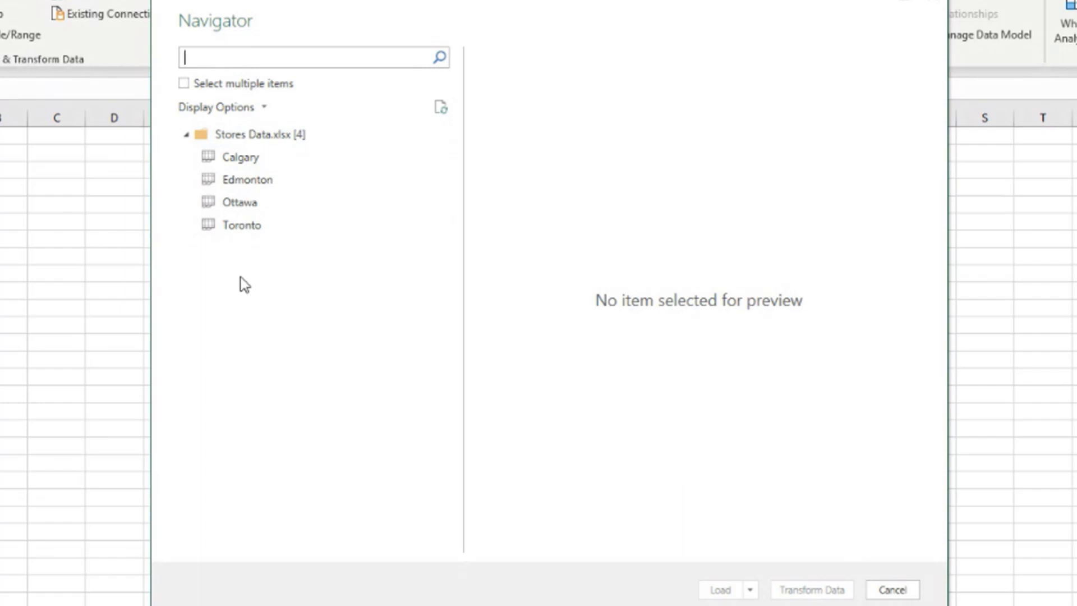
# Enable selection of multiple items and choose the Calgary, Edmonton, Ottawa and Toronto sheets.
pyautogui.click(184, 83)
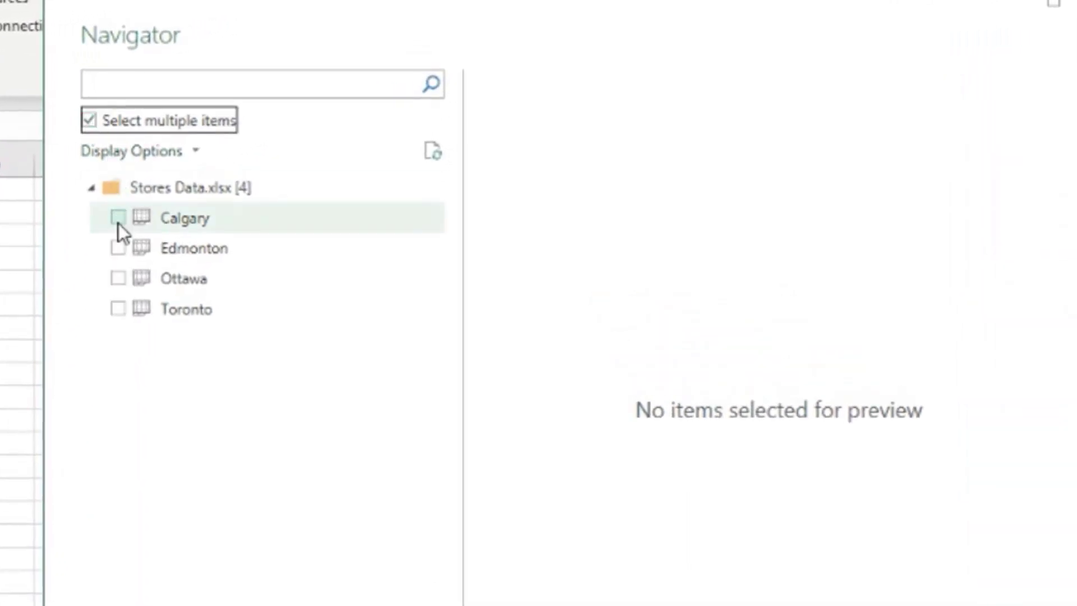
pyautogui.click(119, 220)
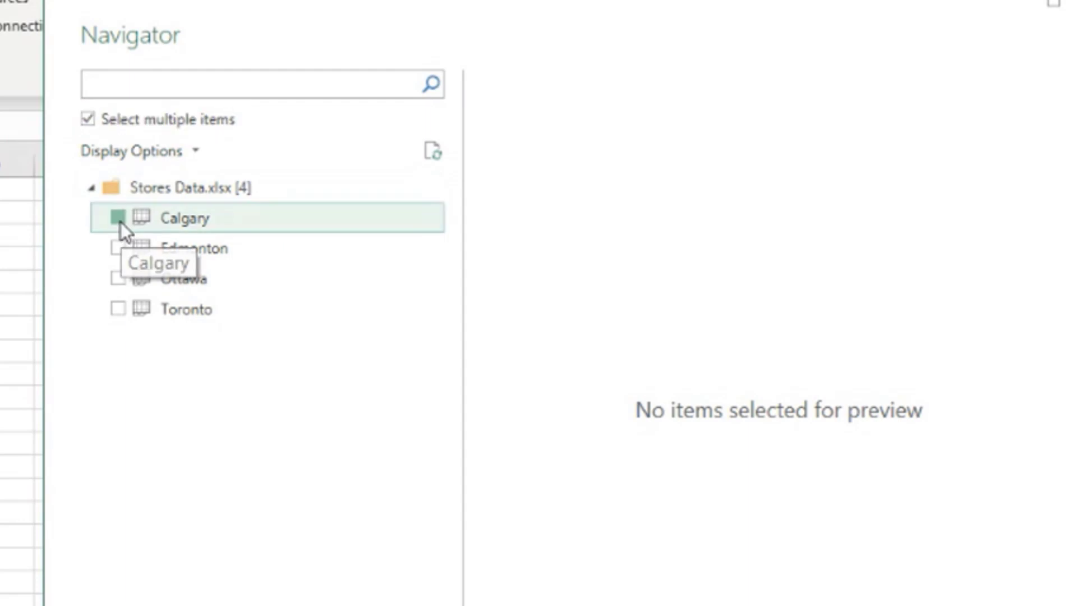
pyautogui.click(116, 247)
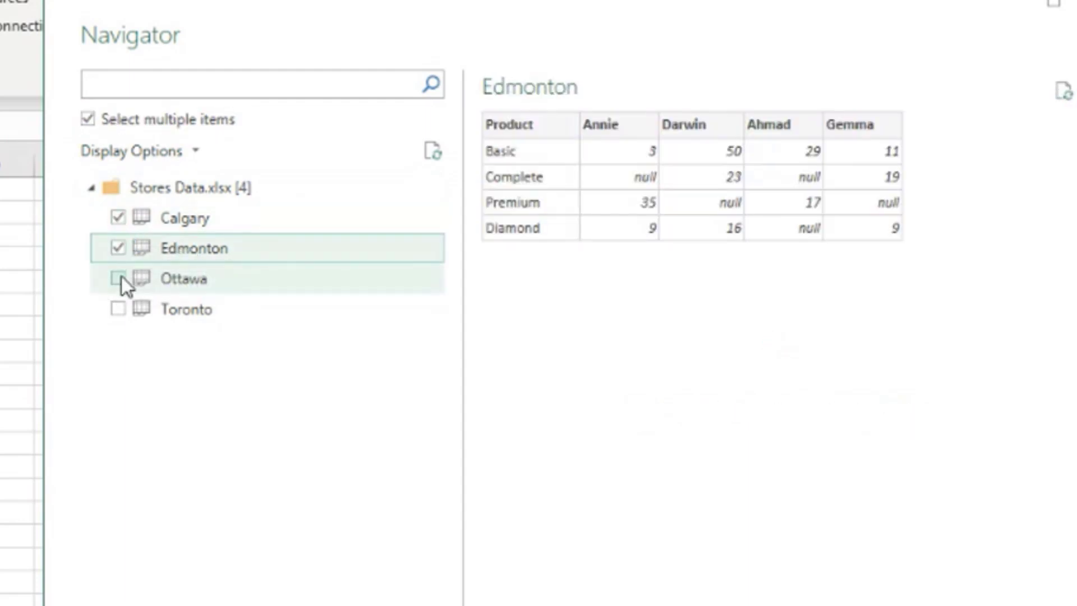
pyautogui.click(118, 278)
pyautogui.click(119, 309)
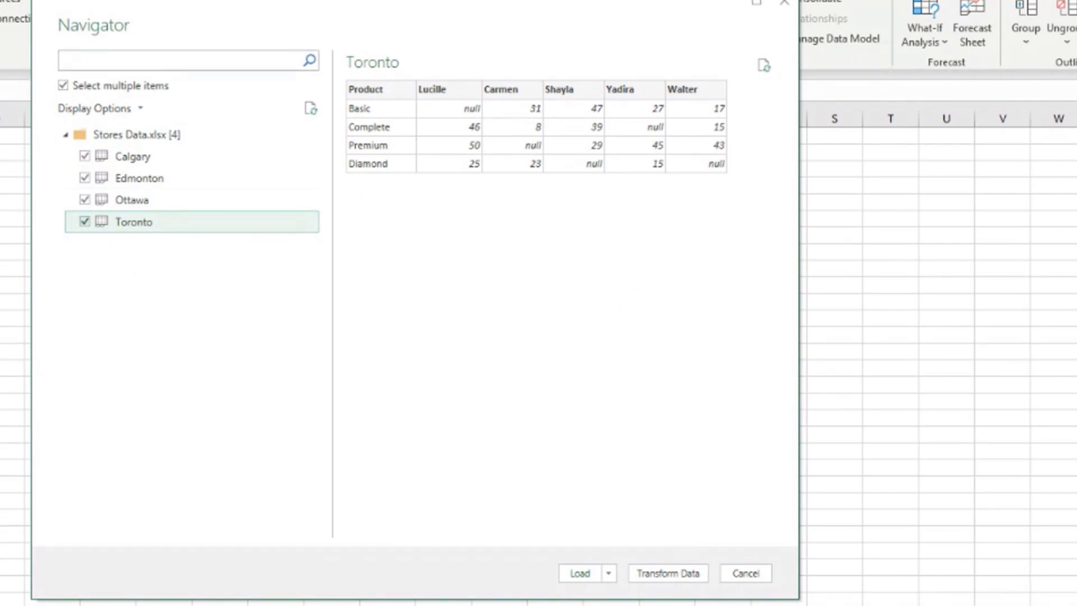
# Deselect all four city sheets and disable selection of multiple items.
pyautogui.click(84, 222)
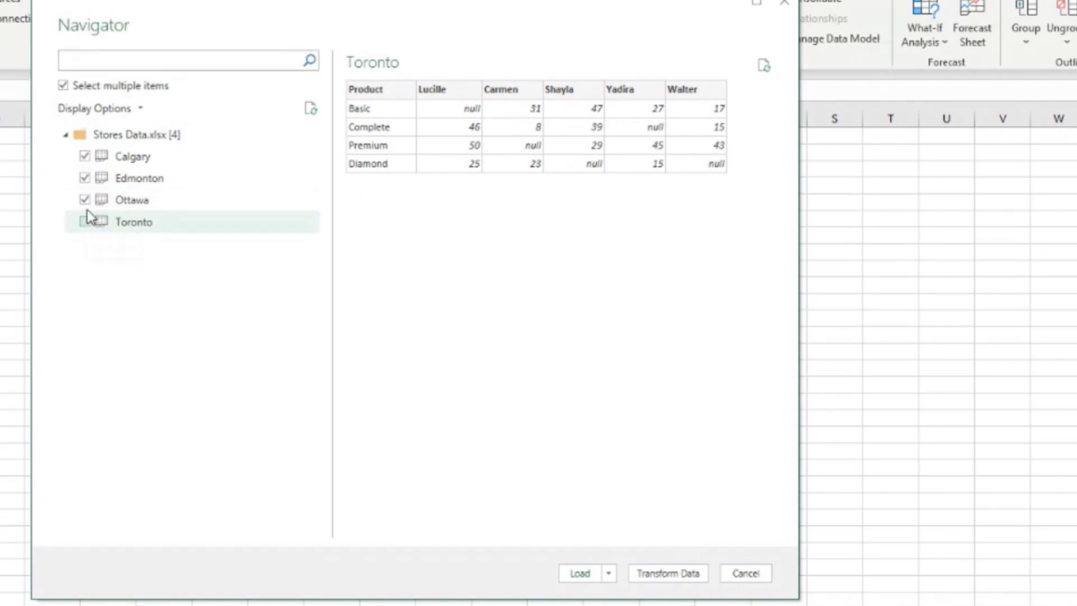
pyautogui.click(86, 200)
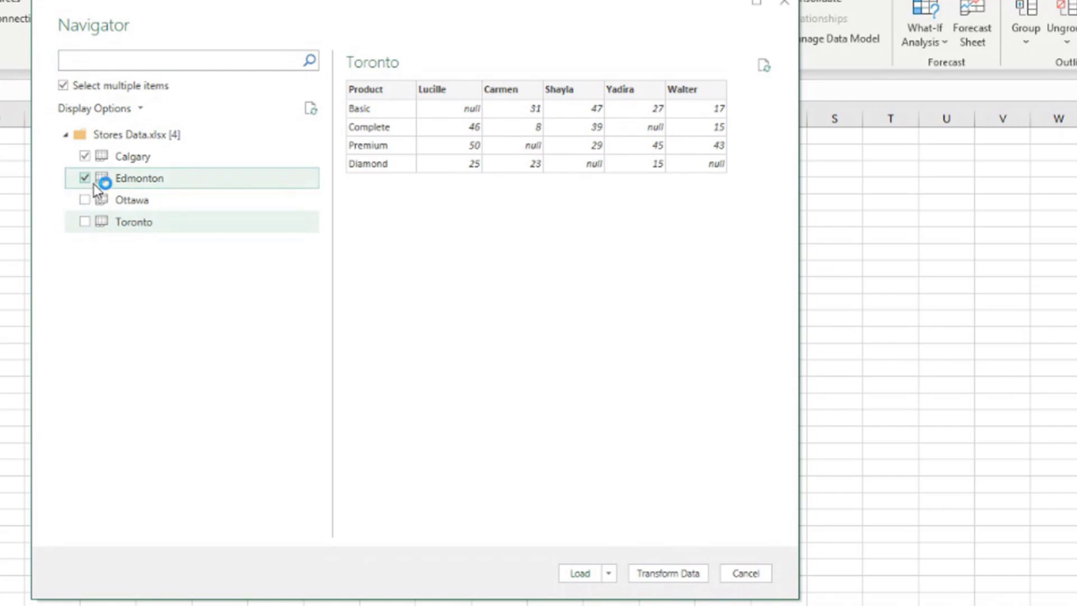
pyautogui.click(127, 180)
pyautogui.click(84, 179)
pyautogui.click(84, 157)
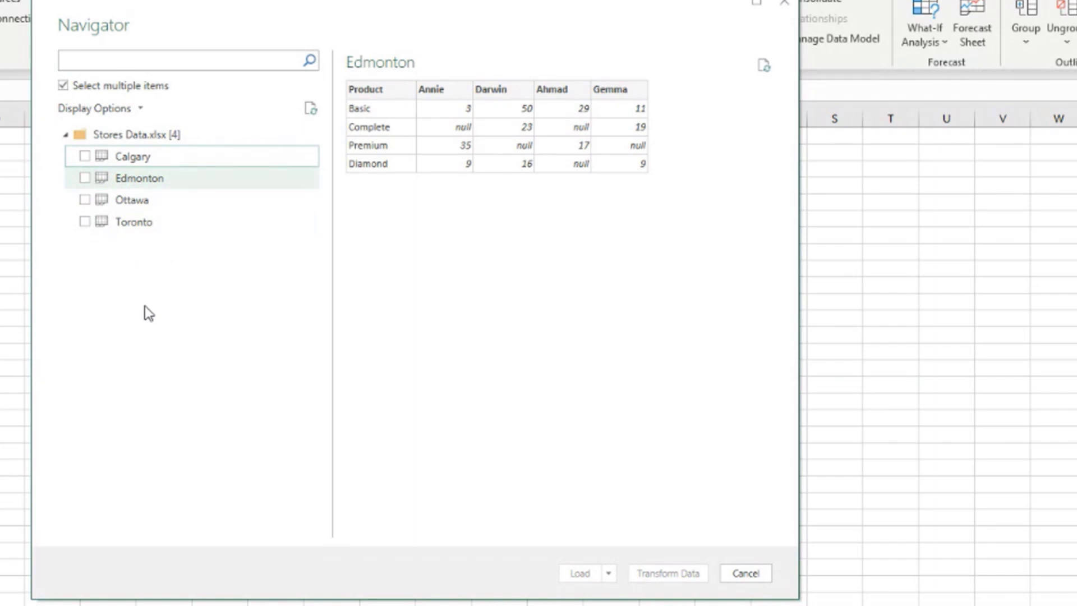
pyautogui.click(62, 87)
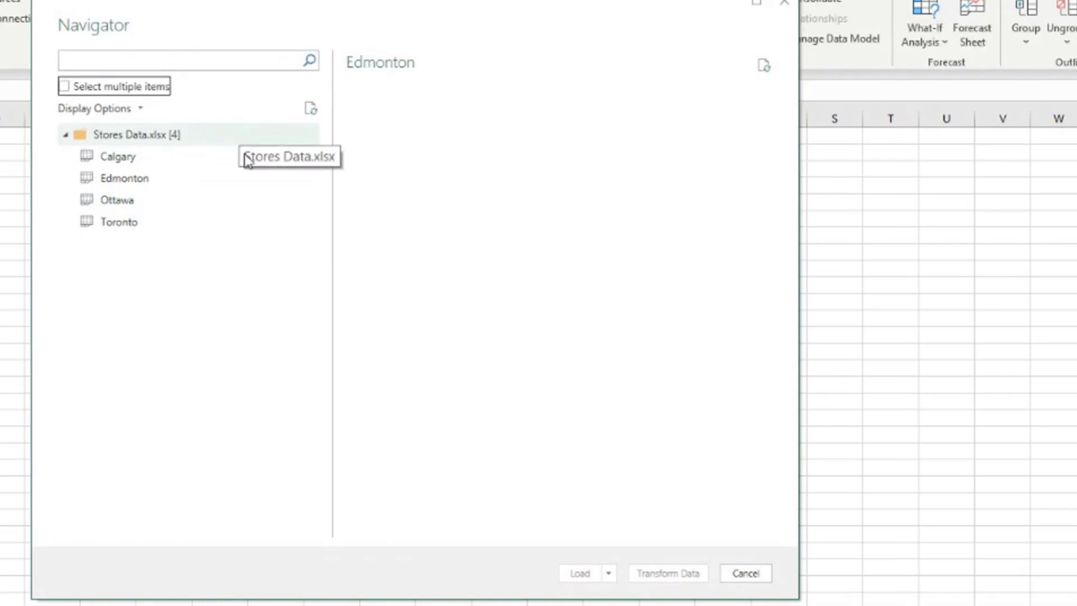
# Select the whole Stores Data.xlsx workbook instead of individual sheets and open it for data transformation.
pyautogui.click(143, 135)
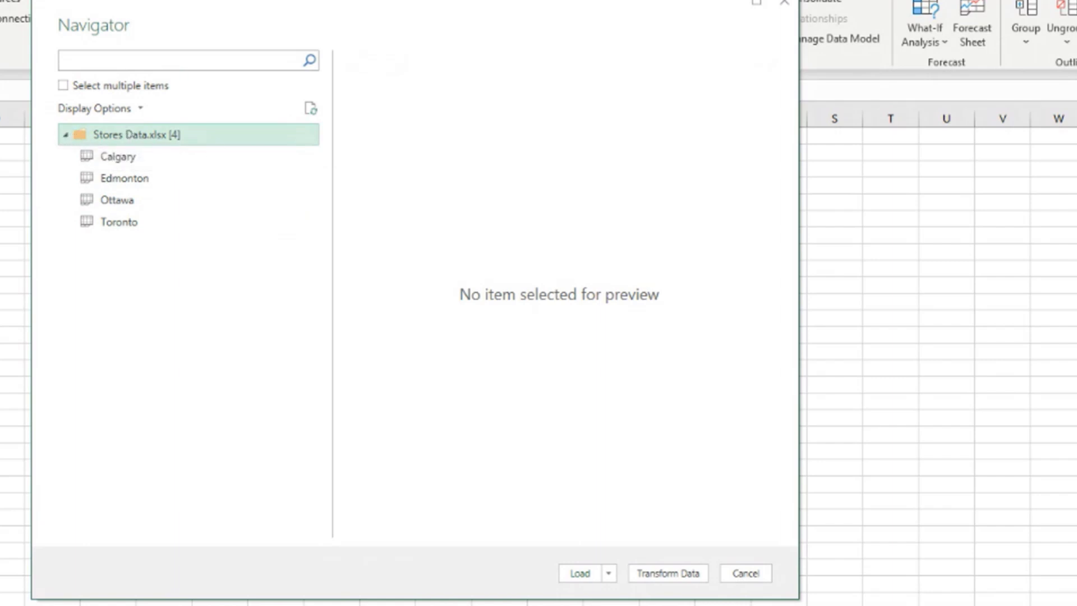
pyautogui.click(673, 574)
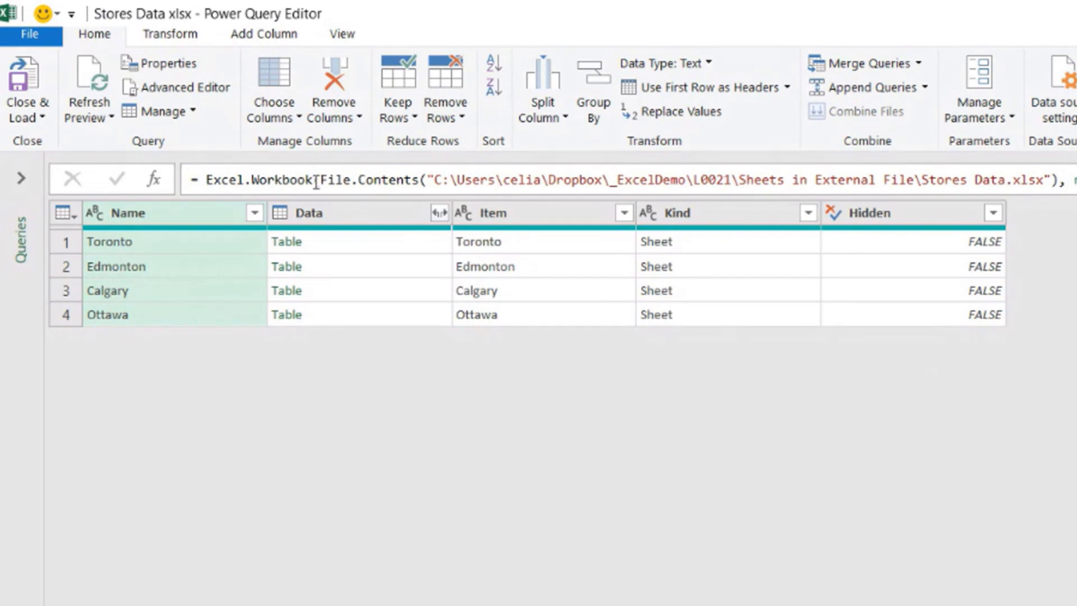
# Examine the Source step's formula, looking at File.Contents with its file path and the enclosing Excel.Workbook function.
pyautogui.moveTo(319, 179); pyautogui.dragTo(421, 179)
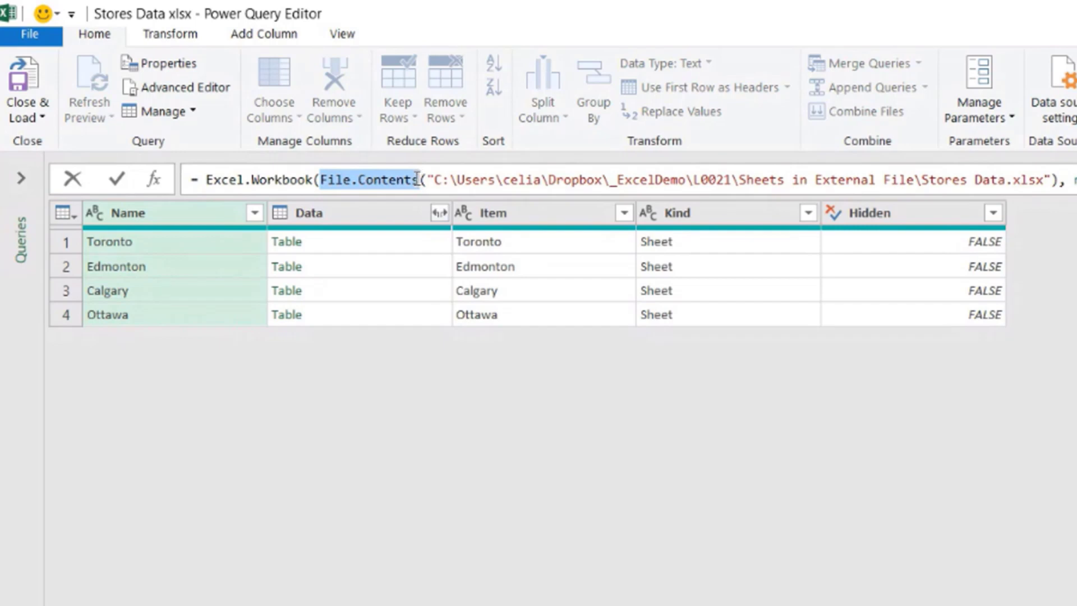
pyautogui.click(348, 183)
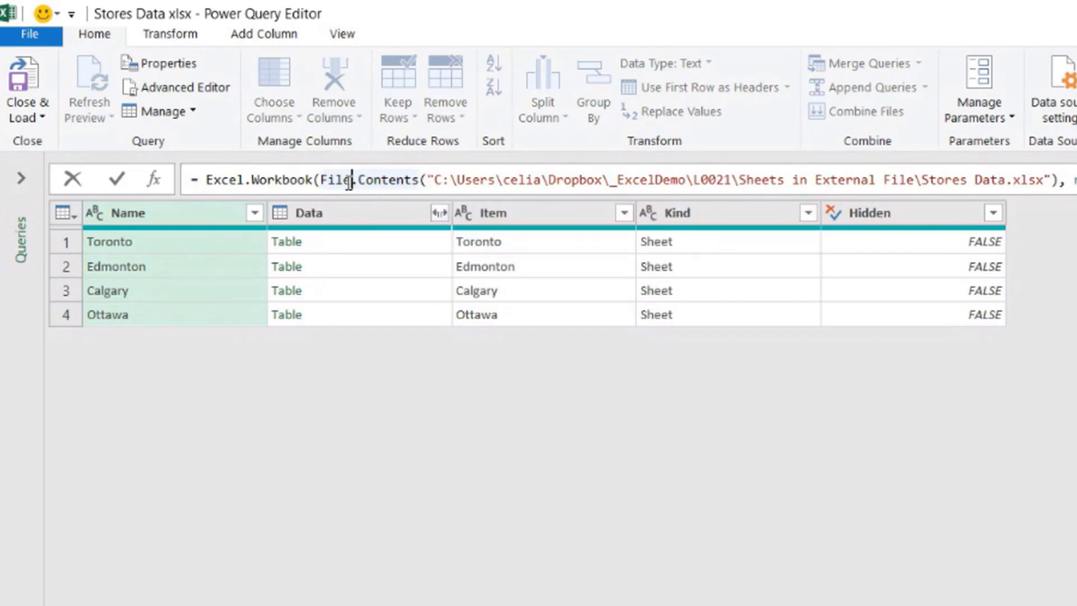
pyautogui.moveTo(320, 180); pyautogui.dragTo(421, 180)
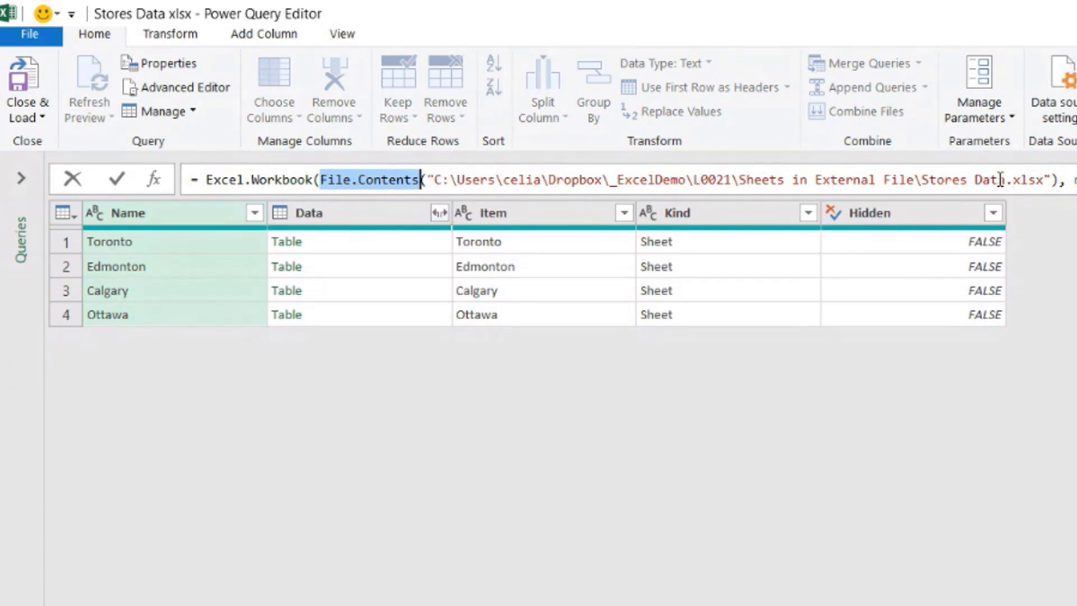
pyautogui.click(335, 179)
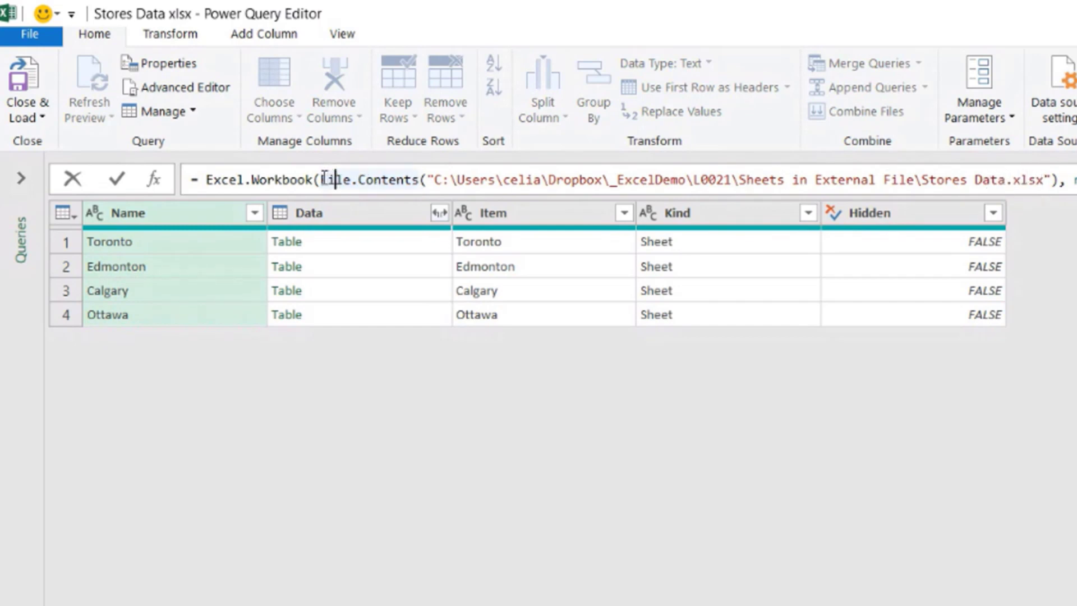
pyautogui.moveTo(323, 180); pyautogui.dragTo(1058, 181)
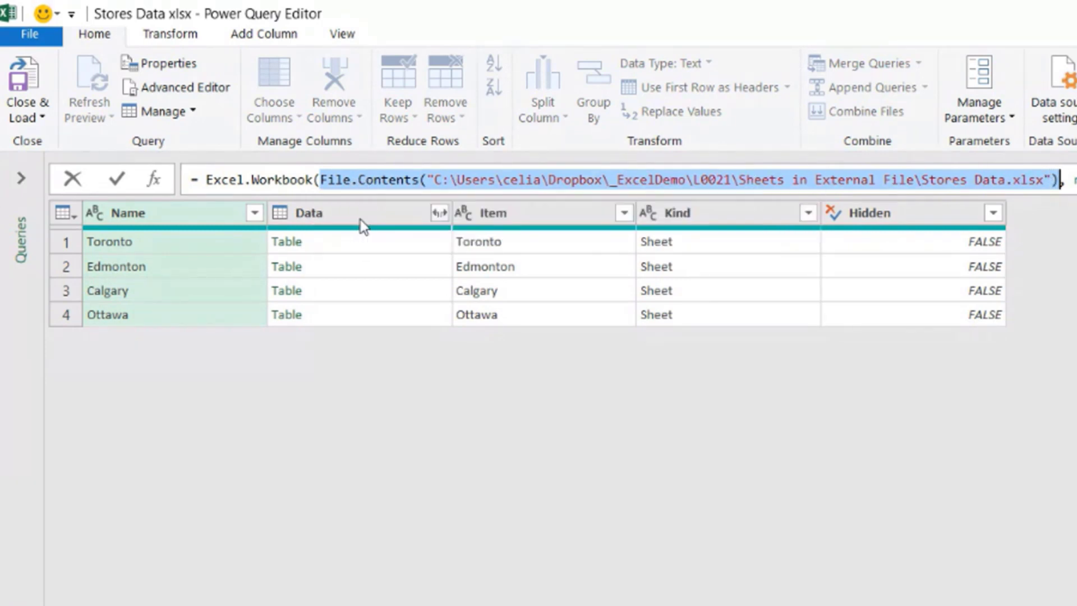
pyautogui.click(207, 179)
pyautogui.moveTo(207, 179); pyautogui.dragTo(313, 181)
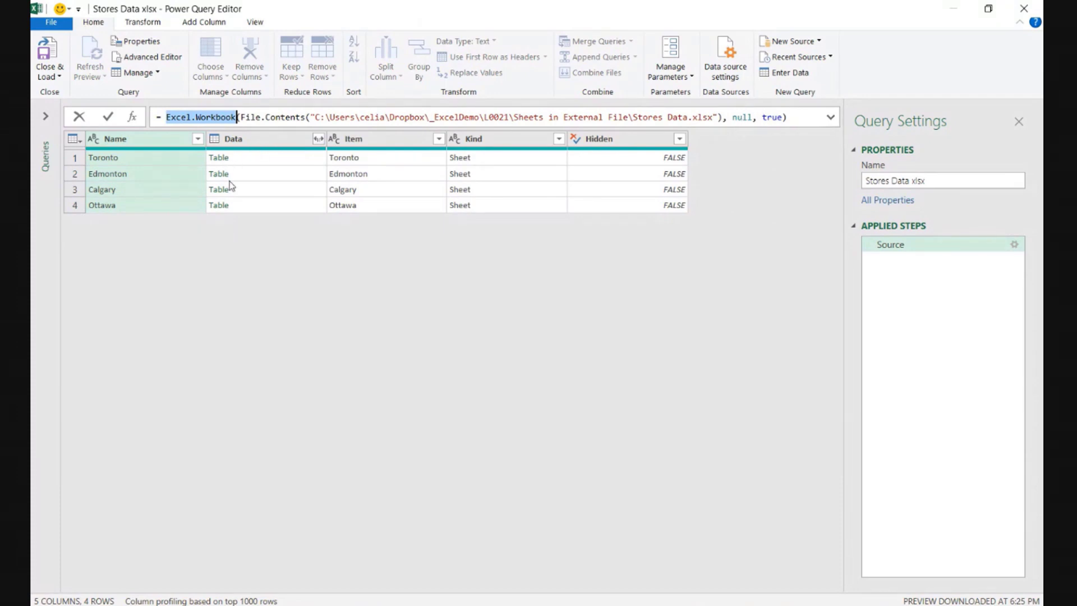
pyautogui.click(477, 174)
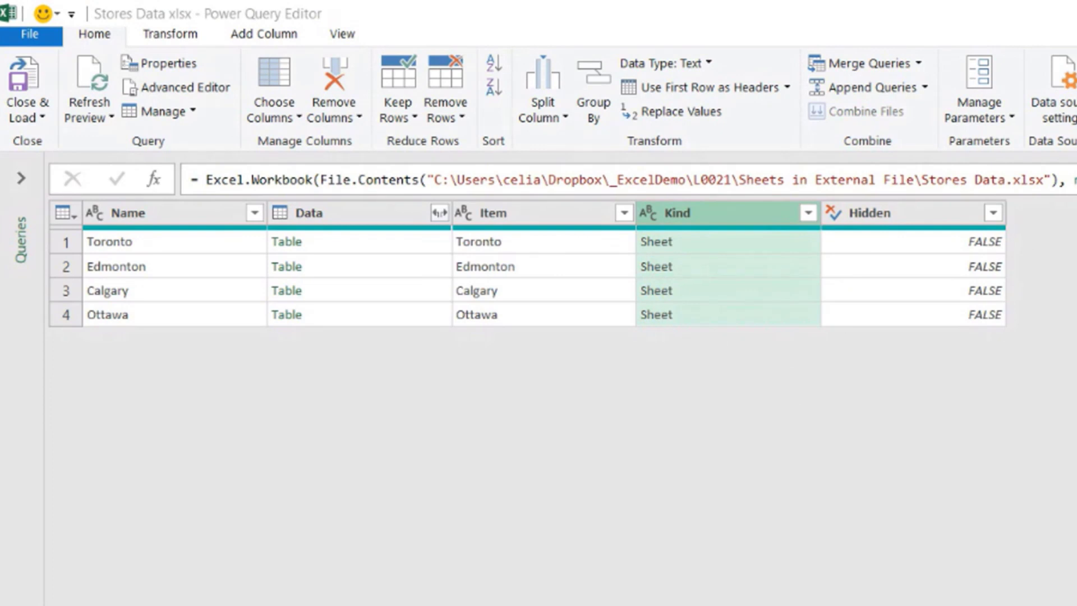
# Preview the nested tables for Toronto, Edmonton and Calgary in the Data column.
pyautogui.click(392, 248)
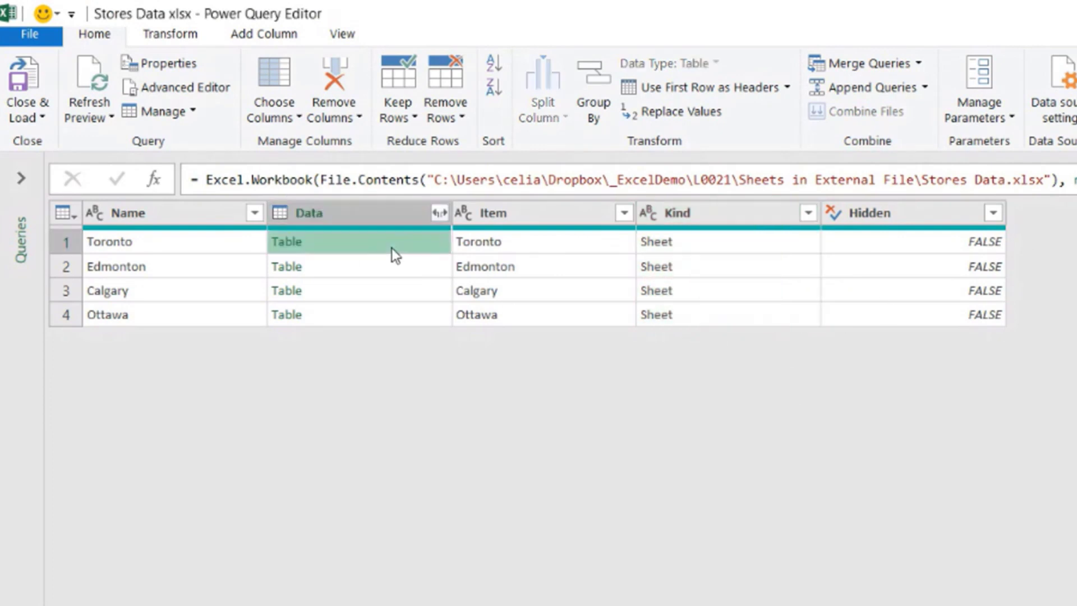
pyautogui.click(392, 274)
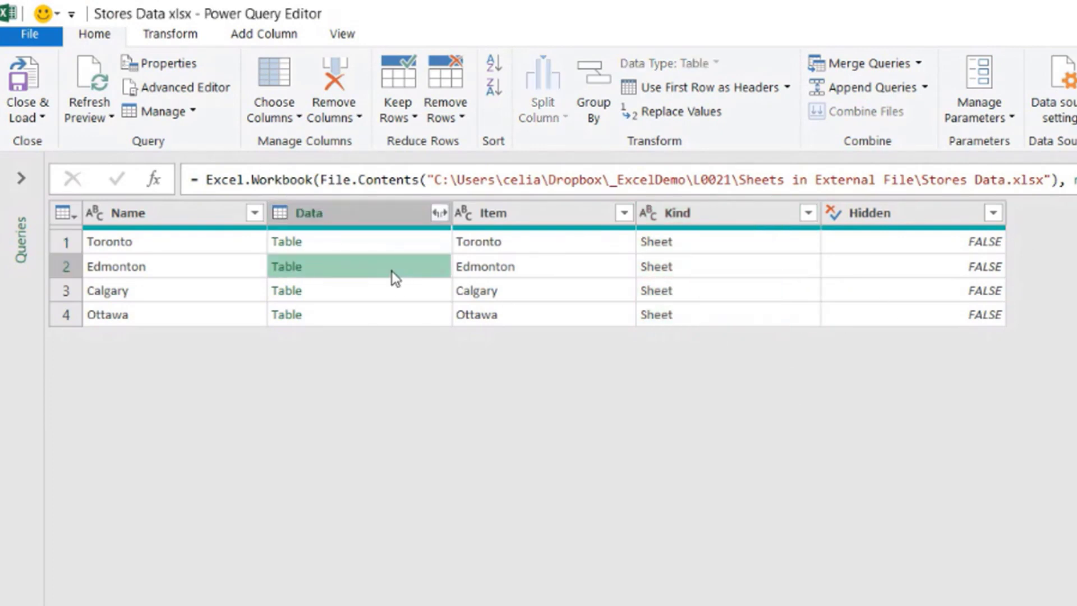
pyautogui.click(382, 250)
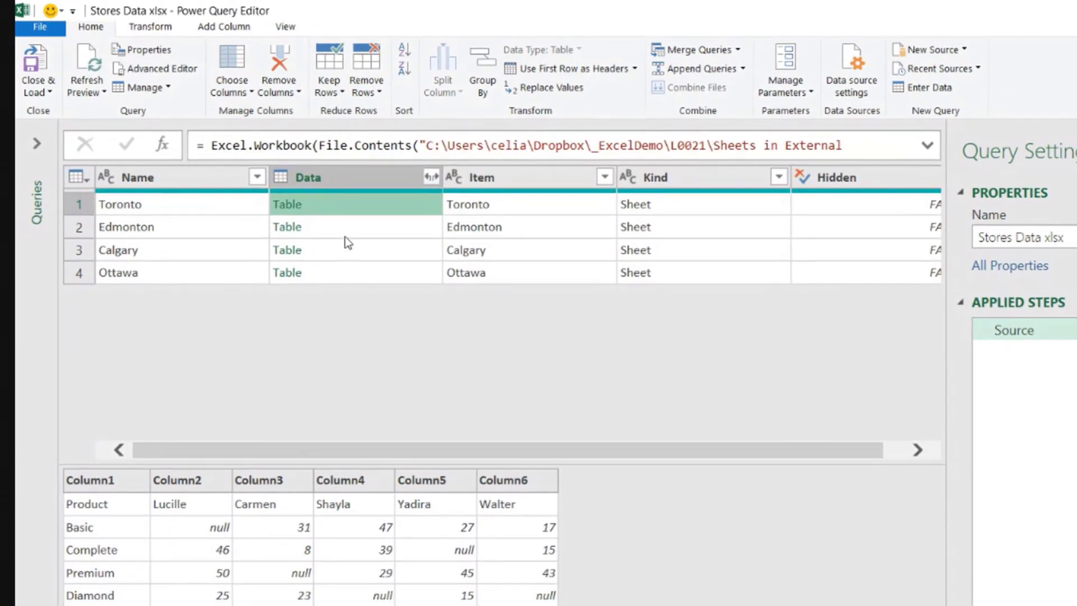
pyautogui.click(348, 233)
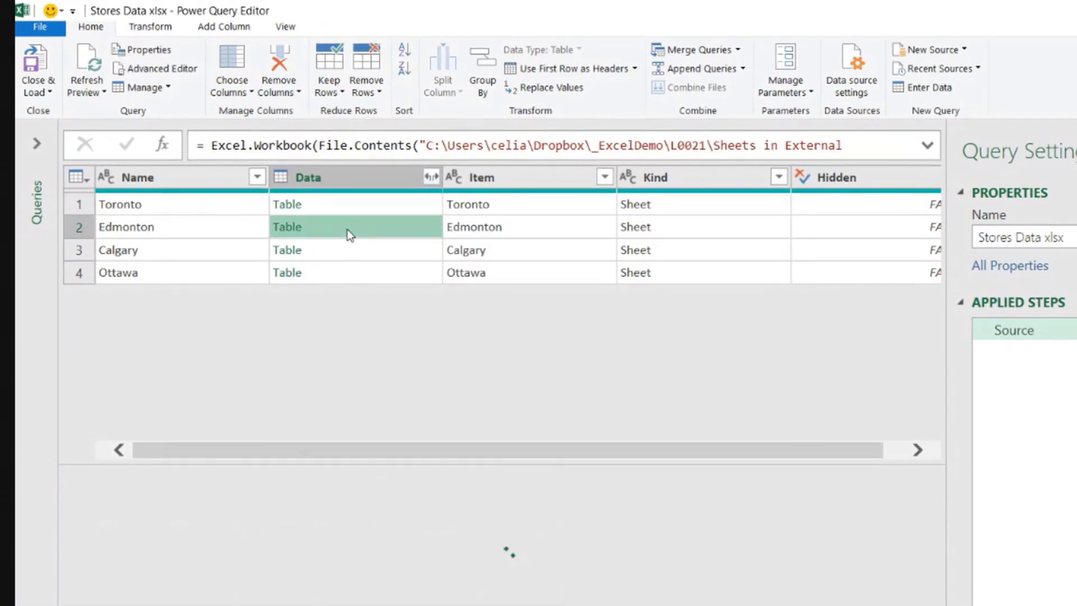
pyautogui.click(354, 257)
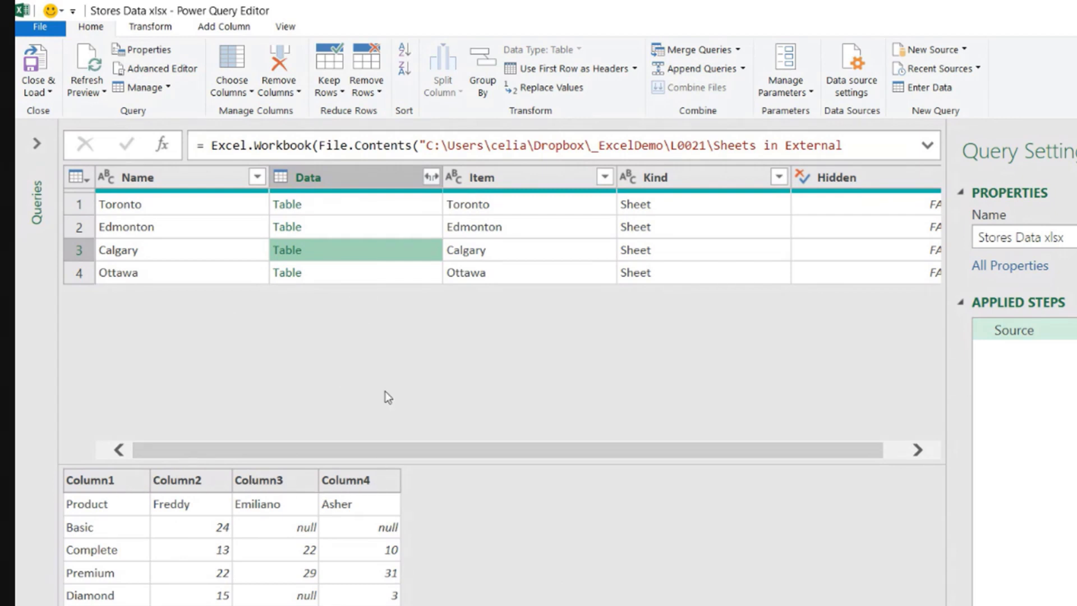
pyautogui.click(386, 230)
pyautogui.click(385, 199)
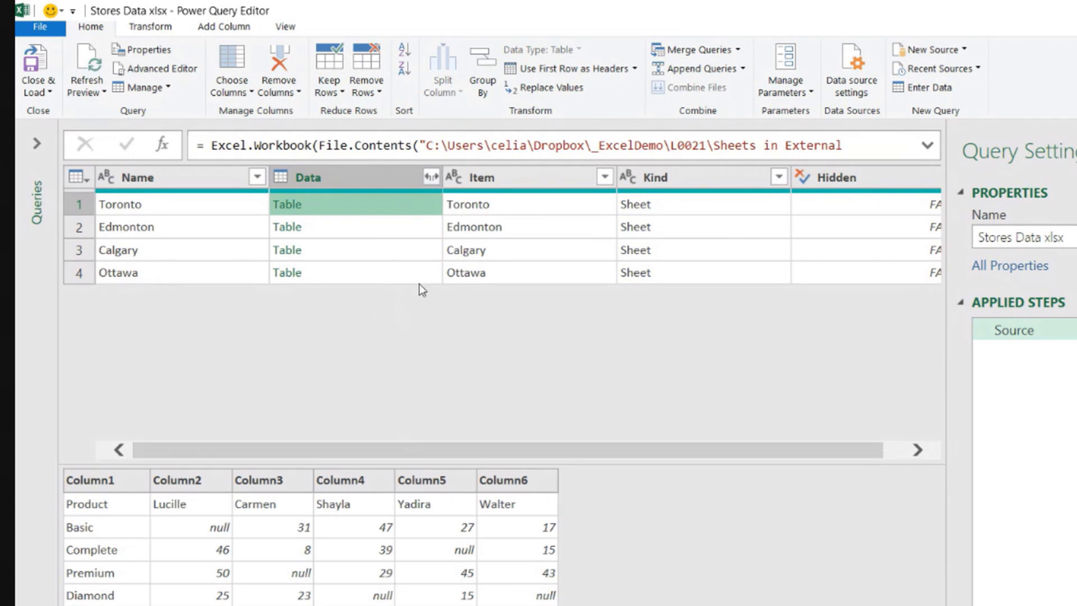
# Expand the Data column into Column1 through Column6 with the original column name as prefix, and show the full formula.
pyautogui.click(432, 178)
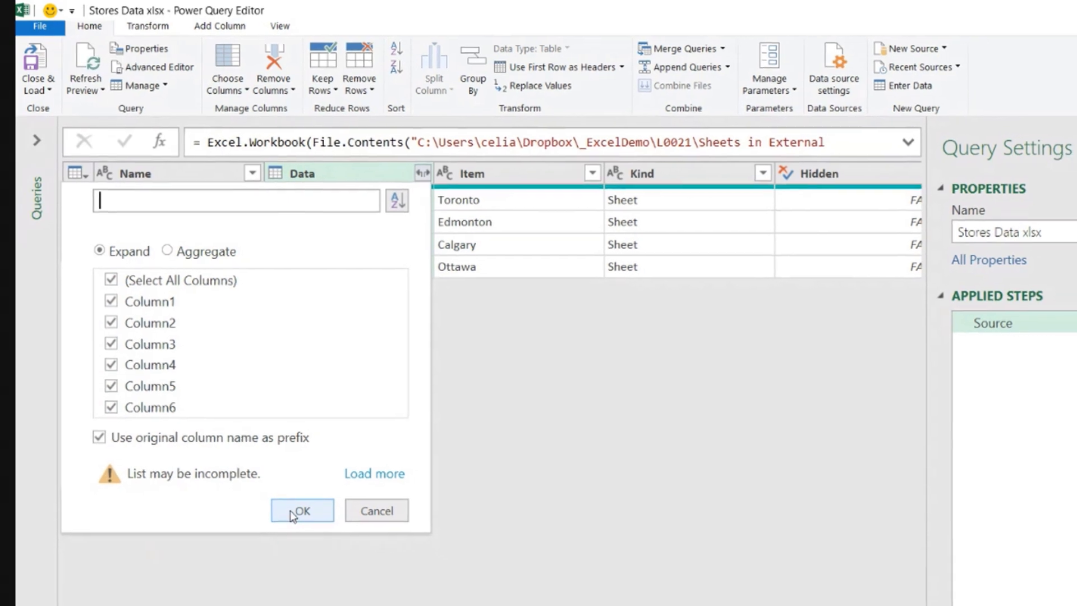
pyautogui.click(292, 510)
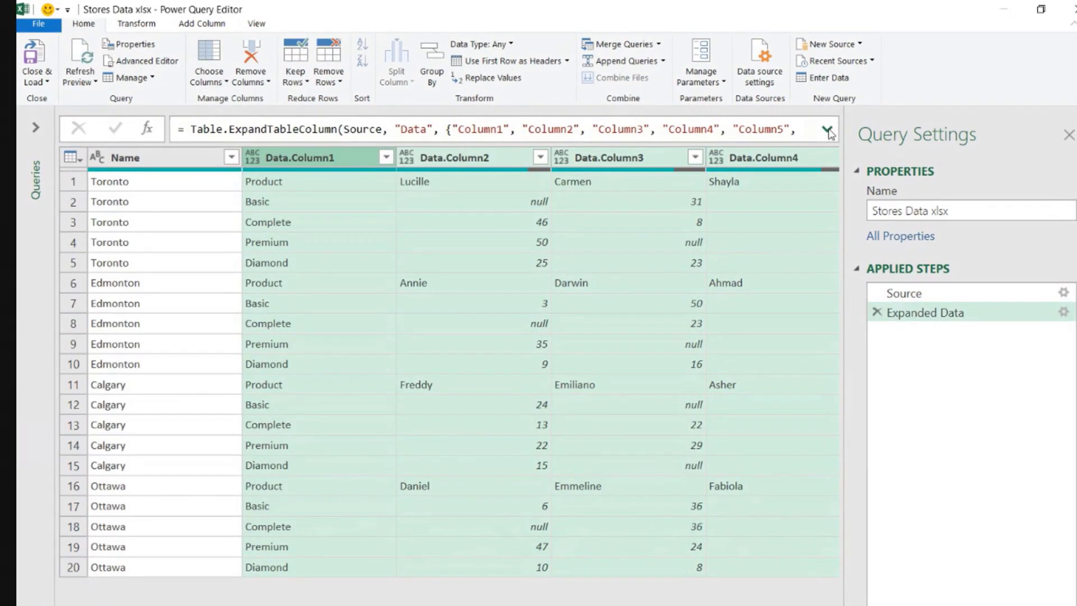
pyautogui.click(828, 131)
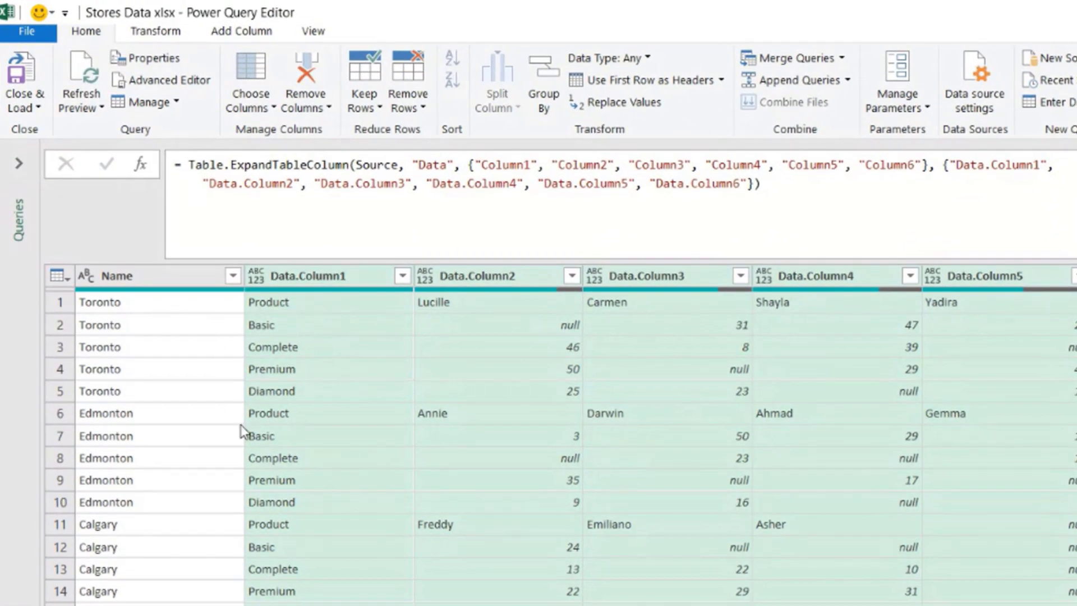
# Review the Name column and the remaining expanded columns, and remove the Expanded Data step from the query.
pyautogui.click(164, 312)
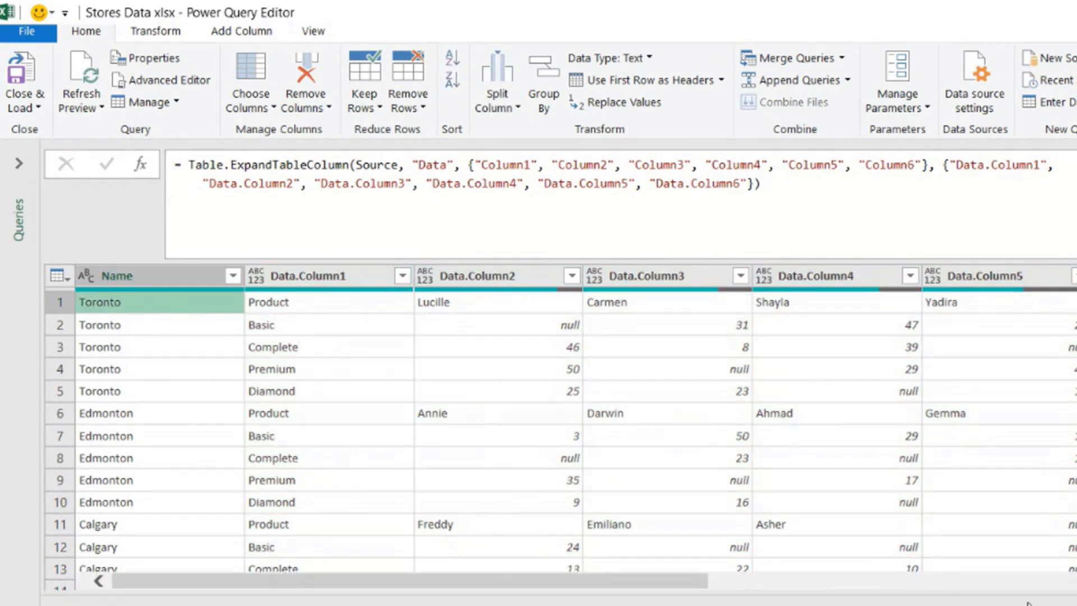
pyautogui.hotkey('ctrl', 'space')
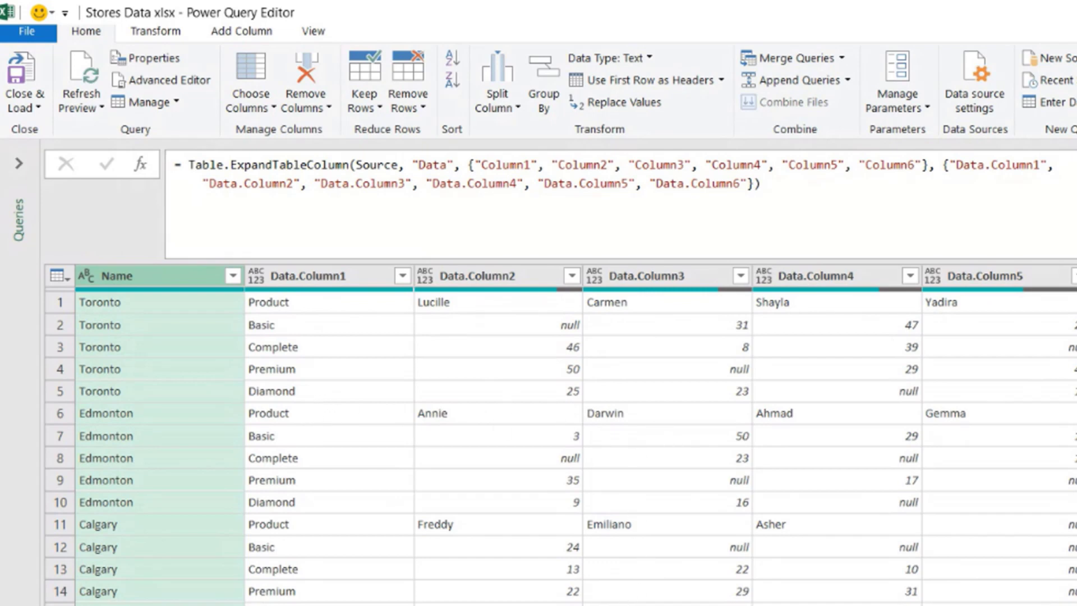
pyautogui.press('Delete')
pyautogui.hscroll(10, 561, 435)
pyautogui.hscroll(2, 561, 435)
pyautogui.hscroll(-1, 561, 435)
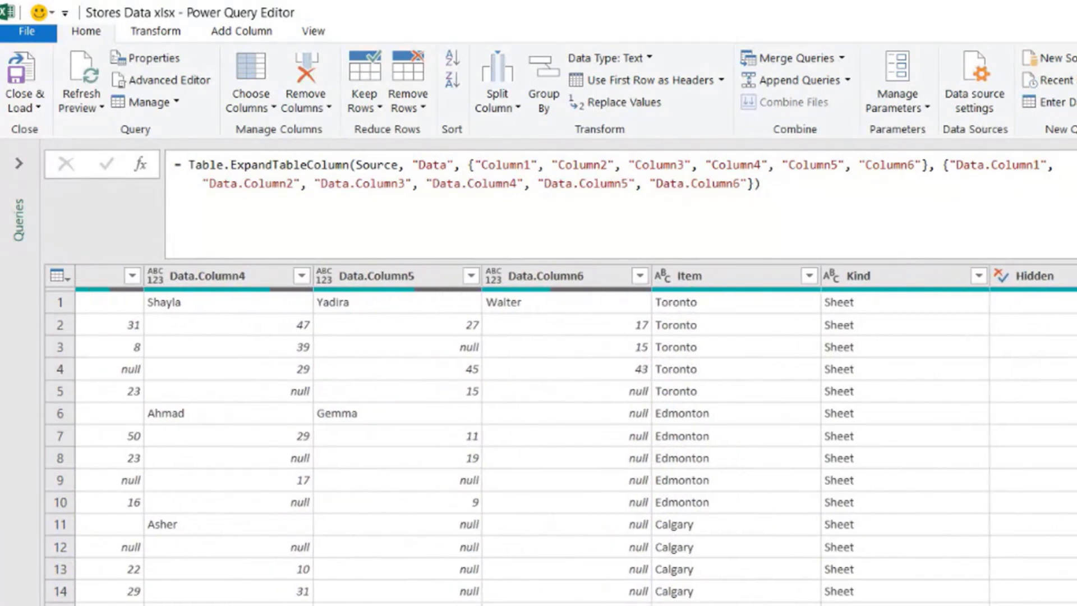
pyautogui.hotkey('ctrl', 'z')
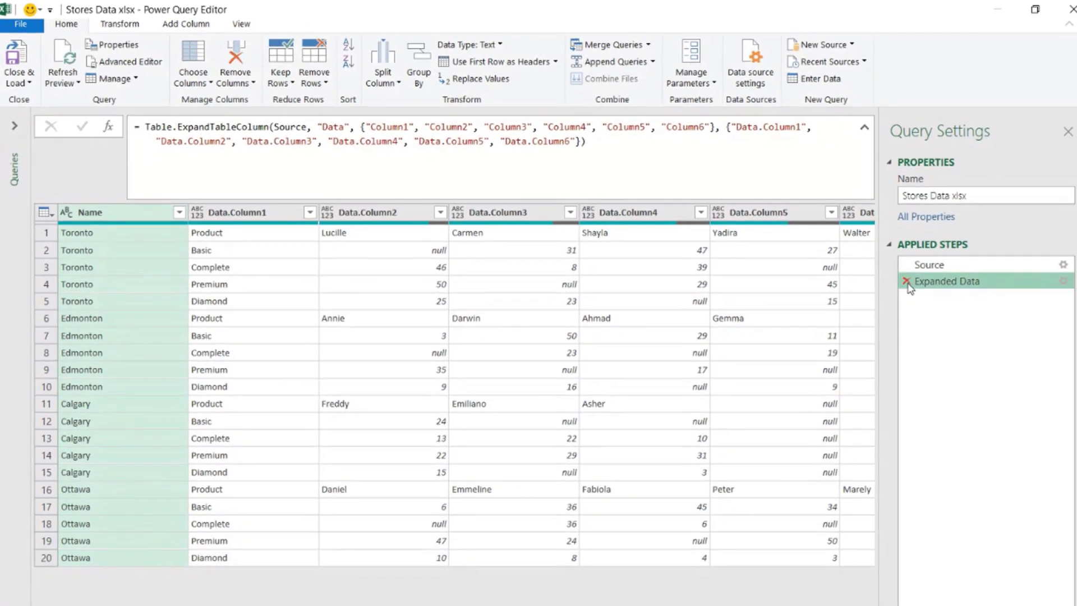
pyautogui.click(908, 284)
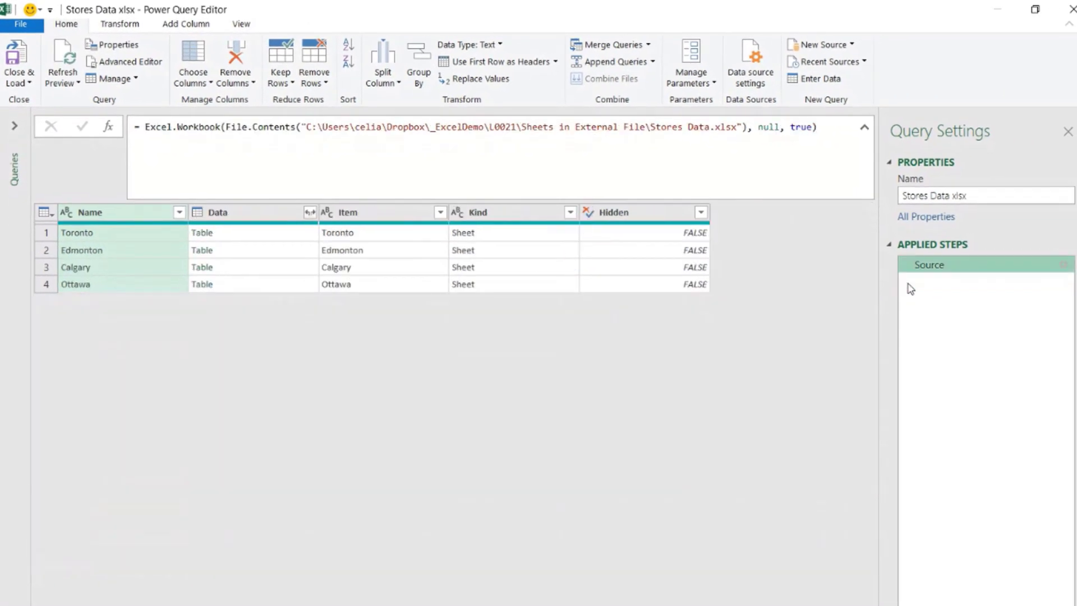
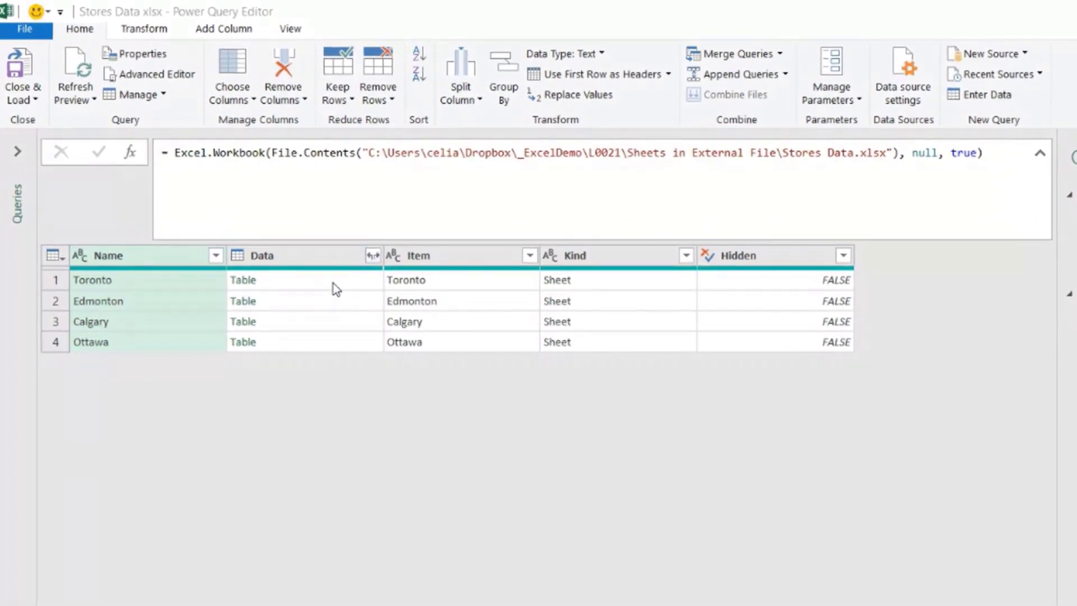
# Preview the nested tables for Toronto, Edmonton, Calgary and Ottawa in the Data column one after another.
pyautogui.click(333, 284)
pyautogui.click(331, 303)
pyautogui.click(331, 324)
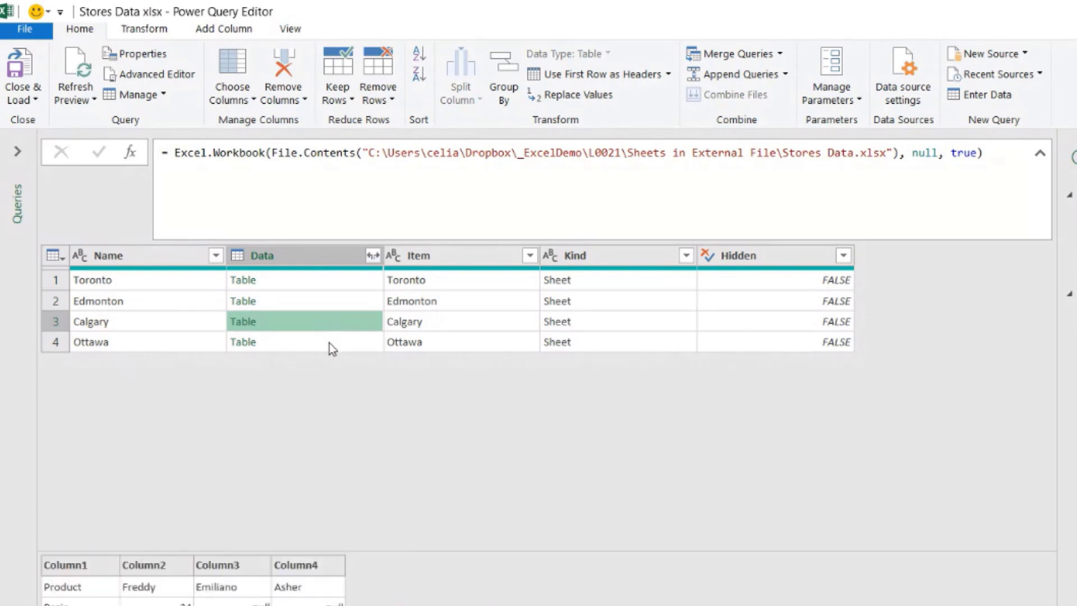
pyautogui.click(329, 342)
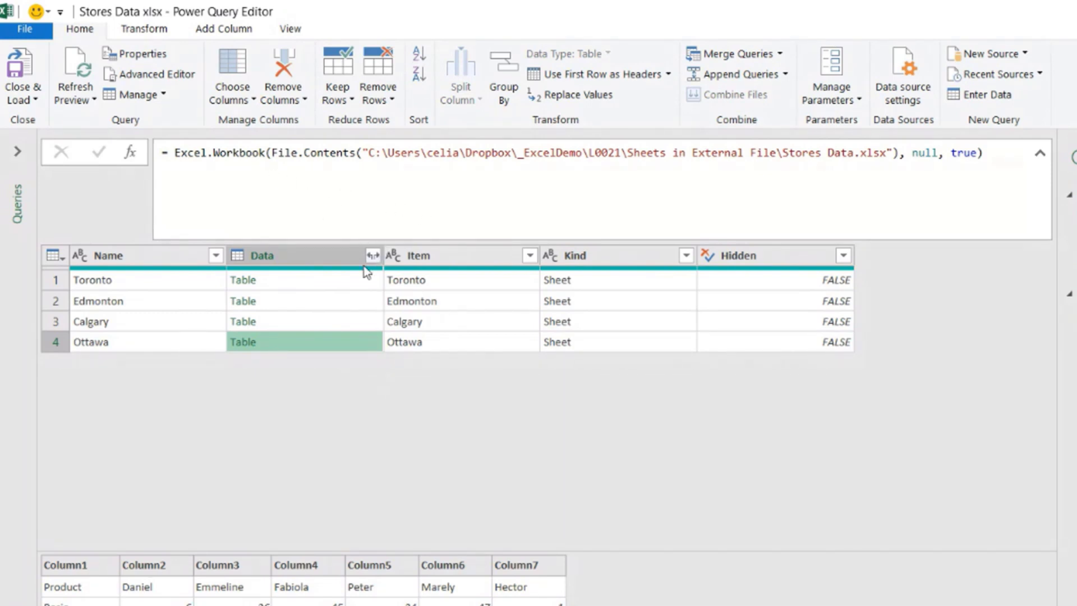
# Add a custom step after Source with the formula = Rable.Combine(Source[Data]).
pyautogui.click(130, 156)
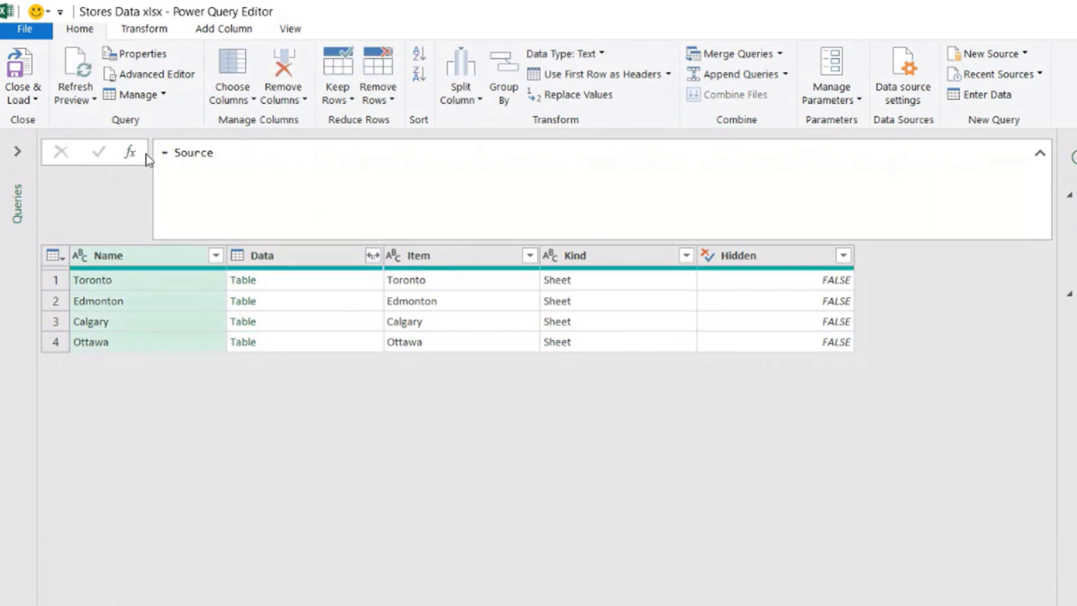
pyautogui.doubleClick(177, 153)
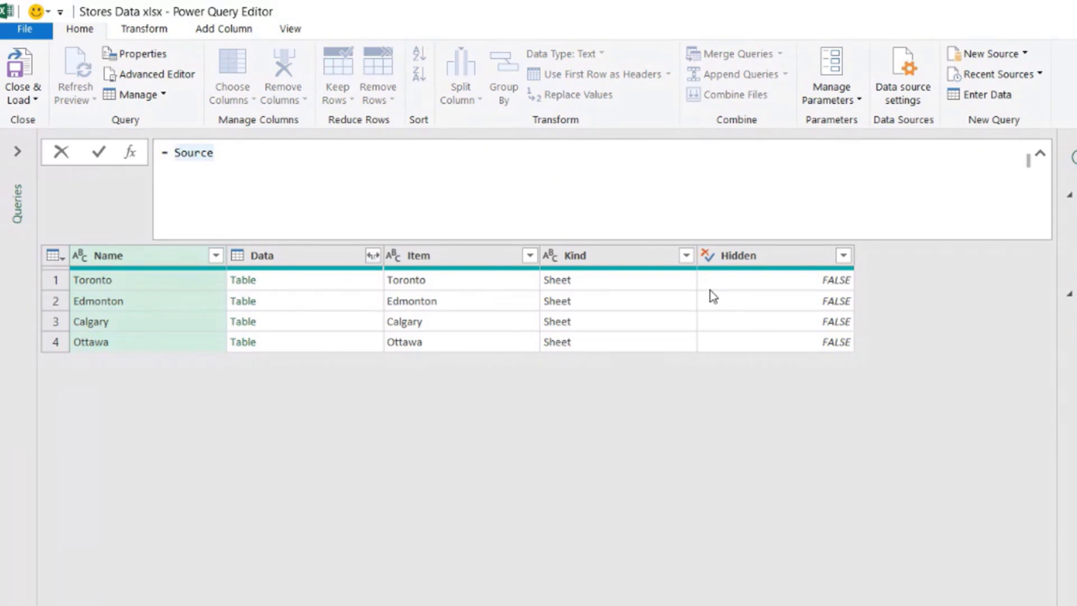
pyautogui.press('Left')
pyautogui.write('Rable.Co')
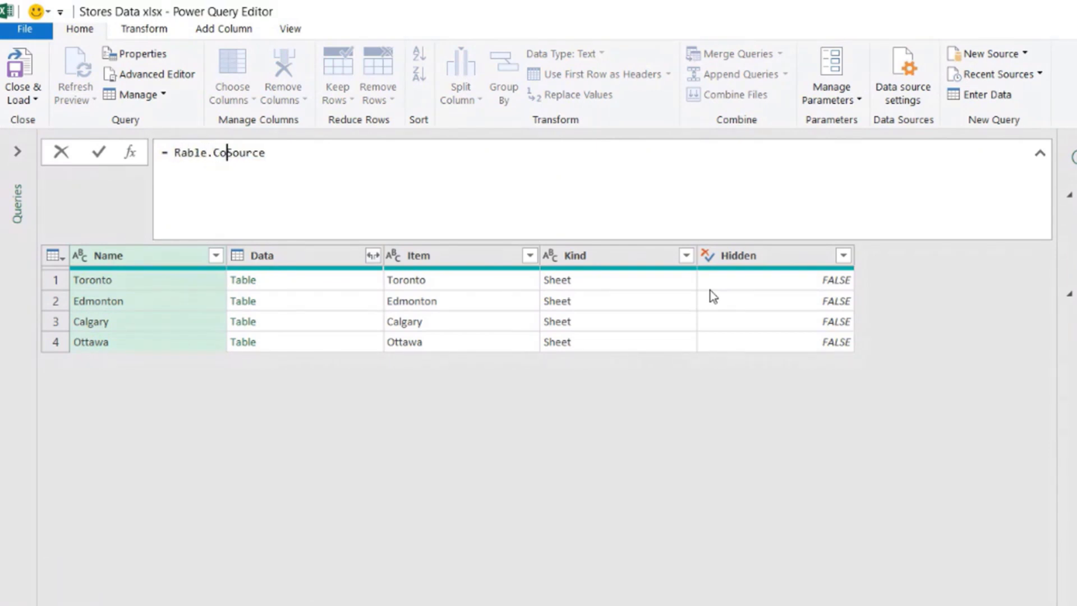
pyautogui.write('mbine(')
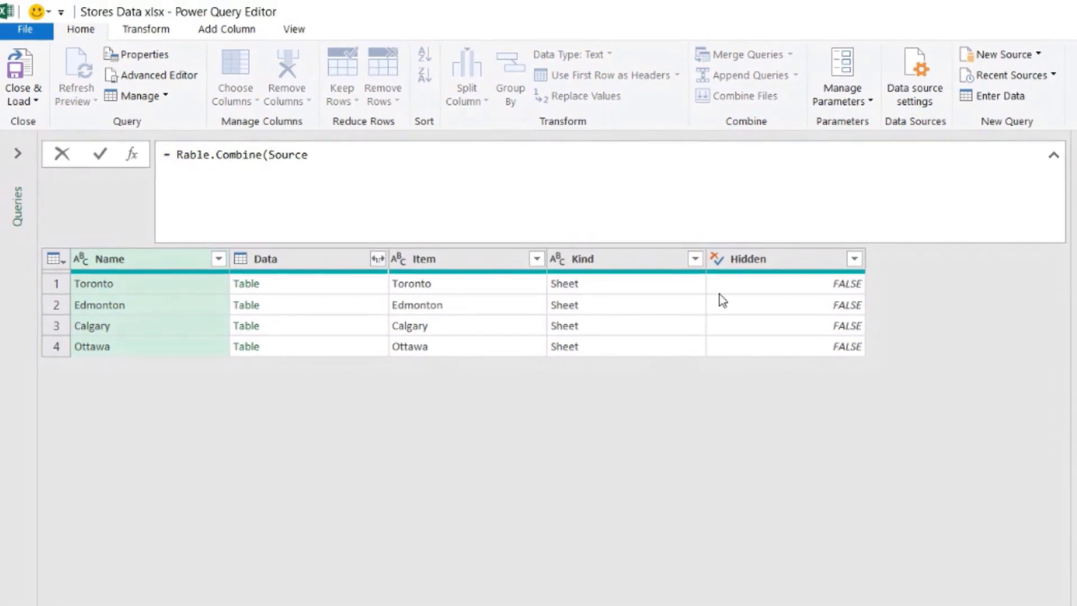
pyautogui.press('End')
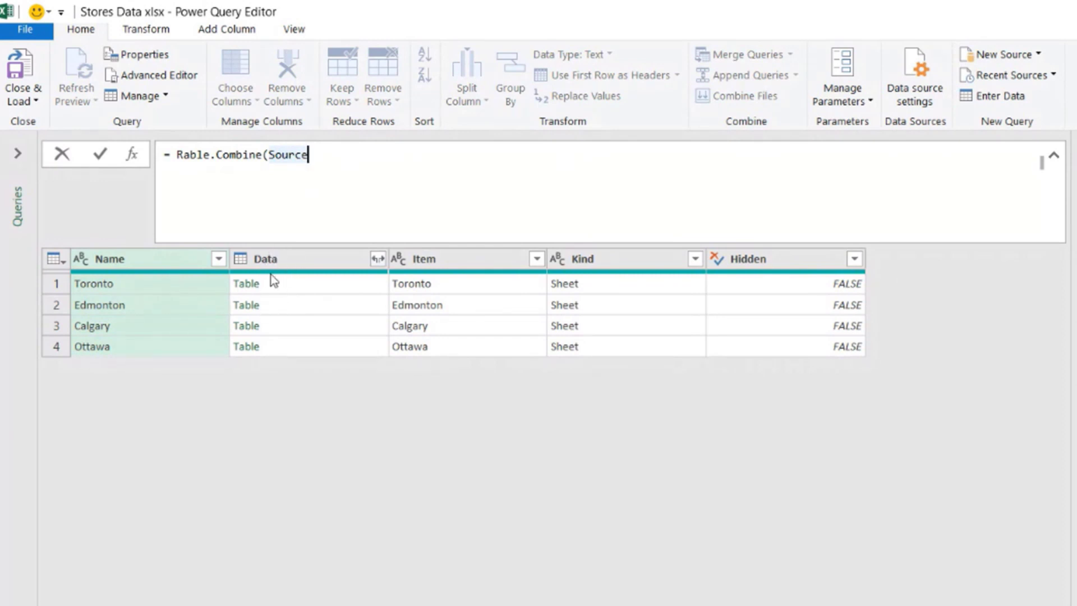
pyautogui.write('[')
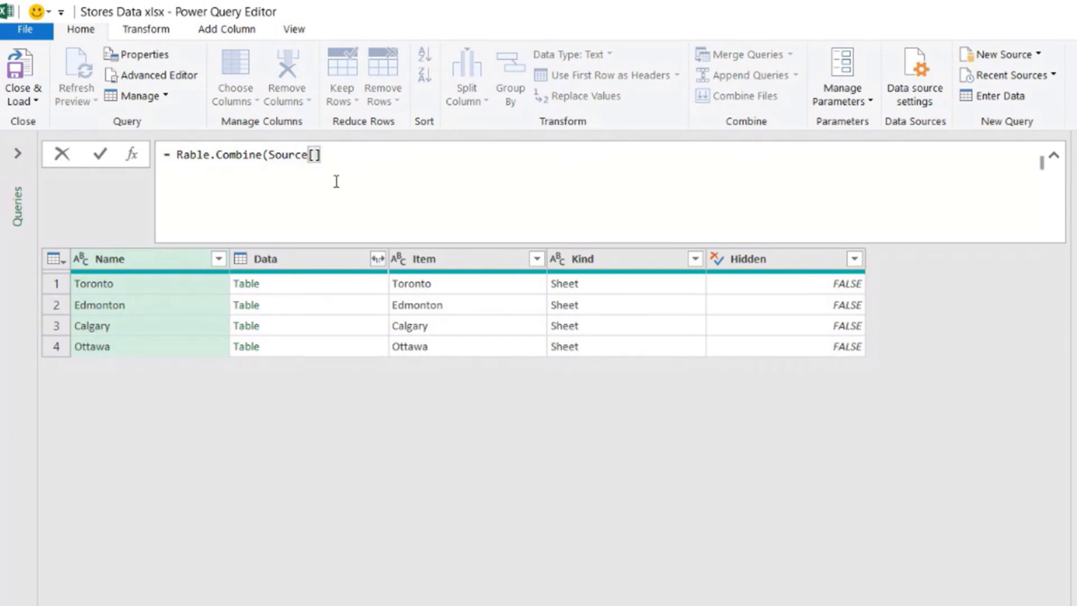
pyautogui.write('Data')
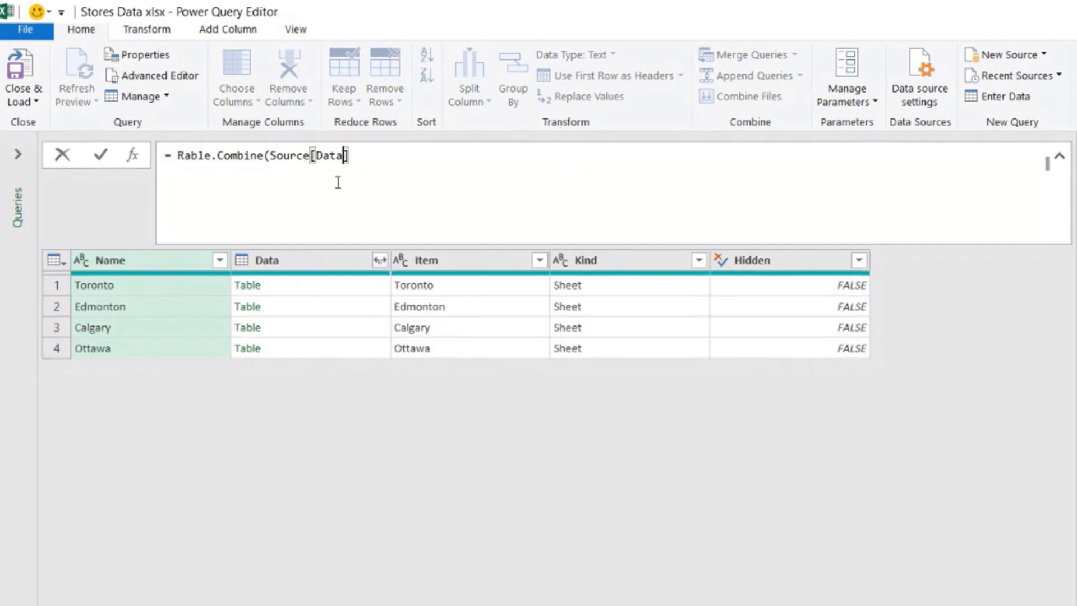
pyautogui.write(']')
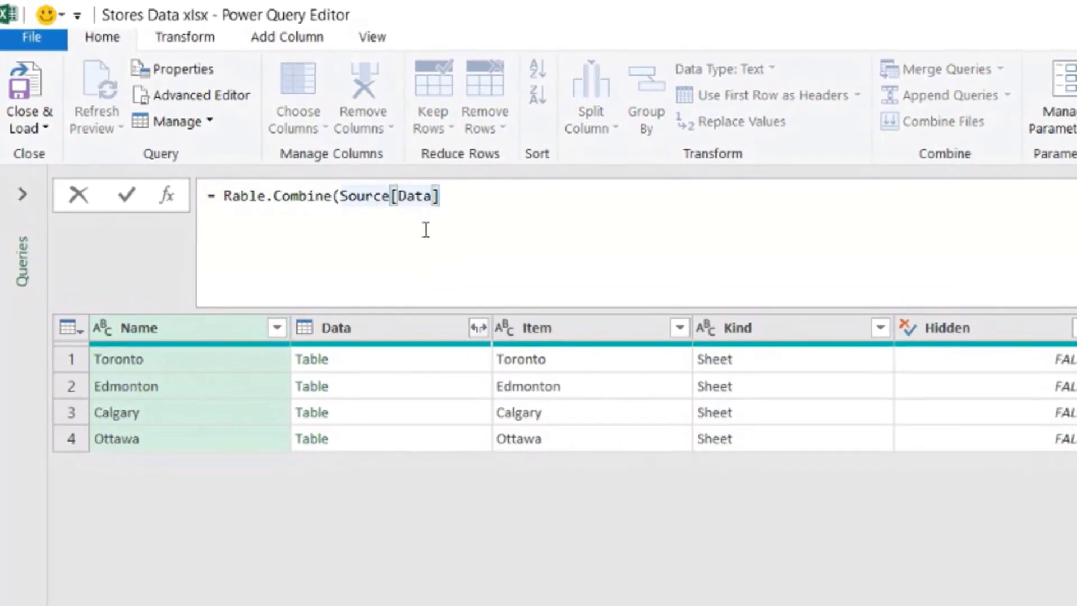
pyautogui.write(')')
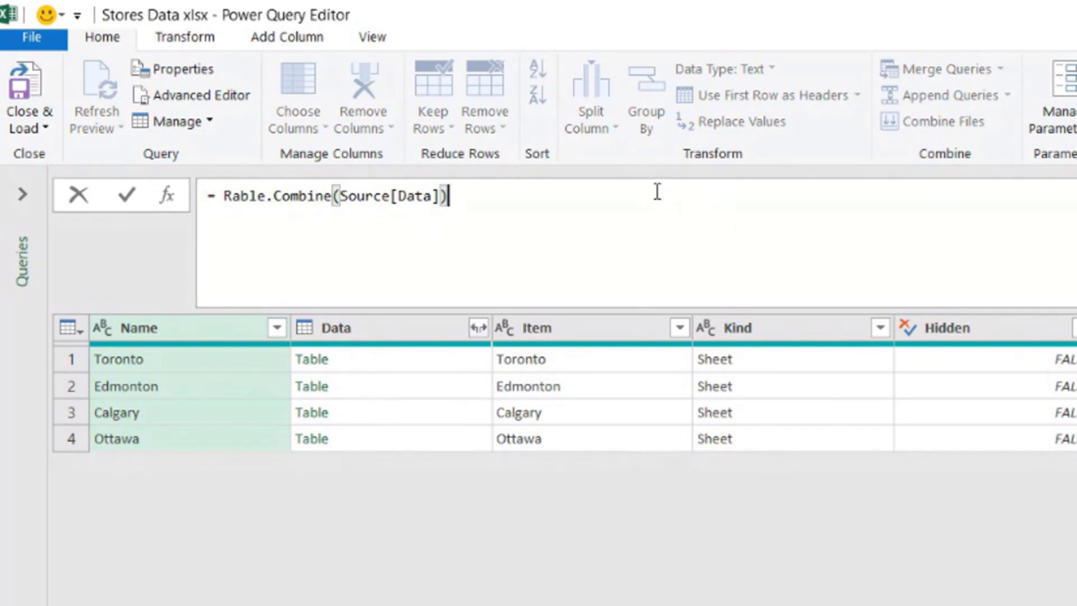
pyautogui.press('Return')
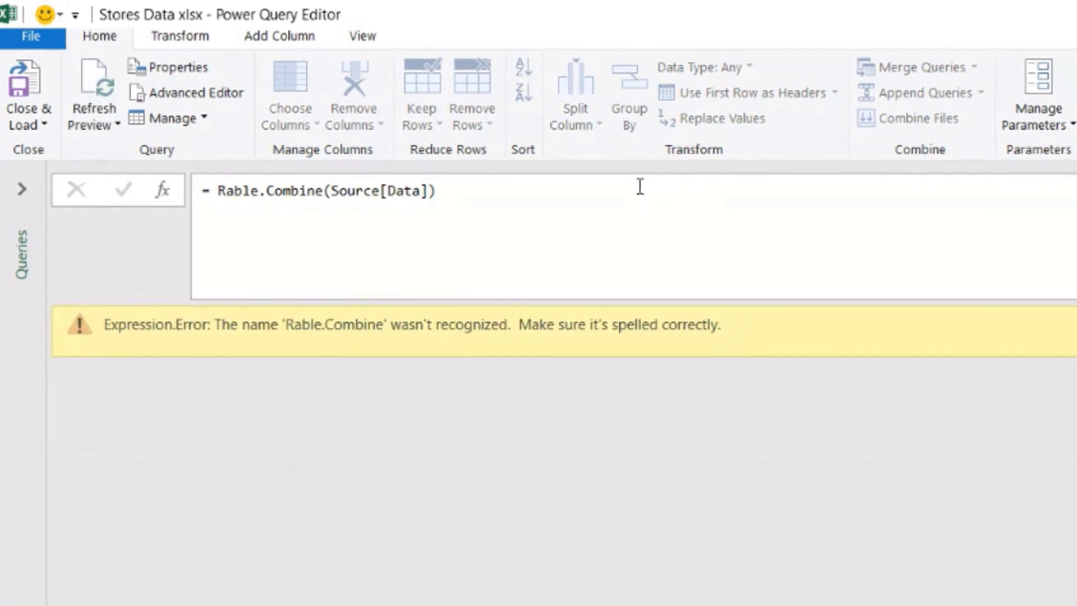
# Correct the function name in the custom step's formula to Table.Combine and select the first value in Column2.
pyautogui.click(220, 186)
pyautogui.press('BackSpace')
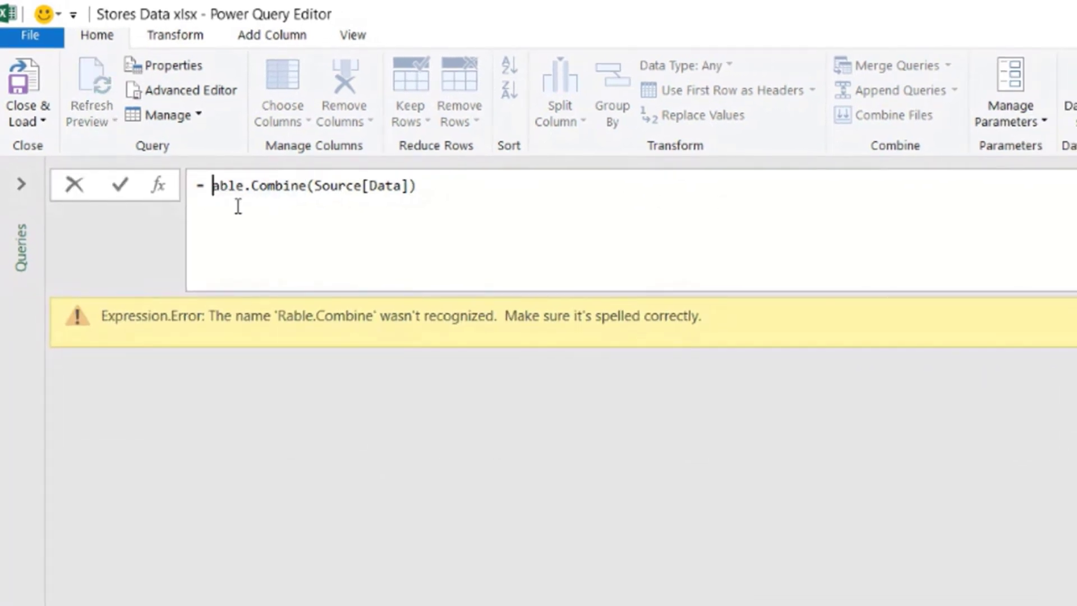
pyautogui.write('T')
pyautogui.press('Return')
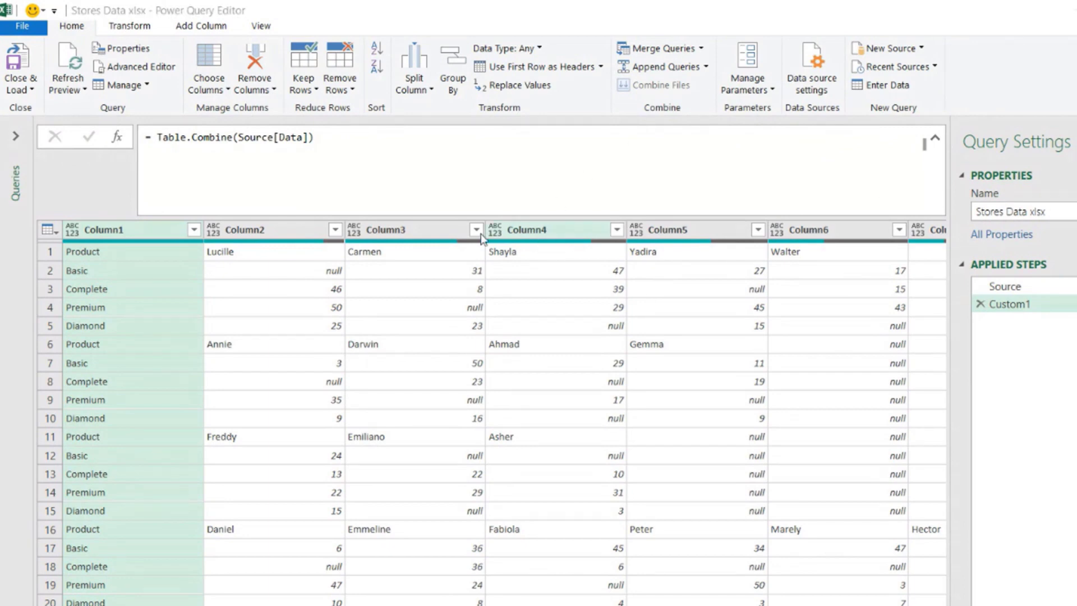
pyautogui.click(278, 253)
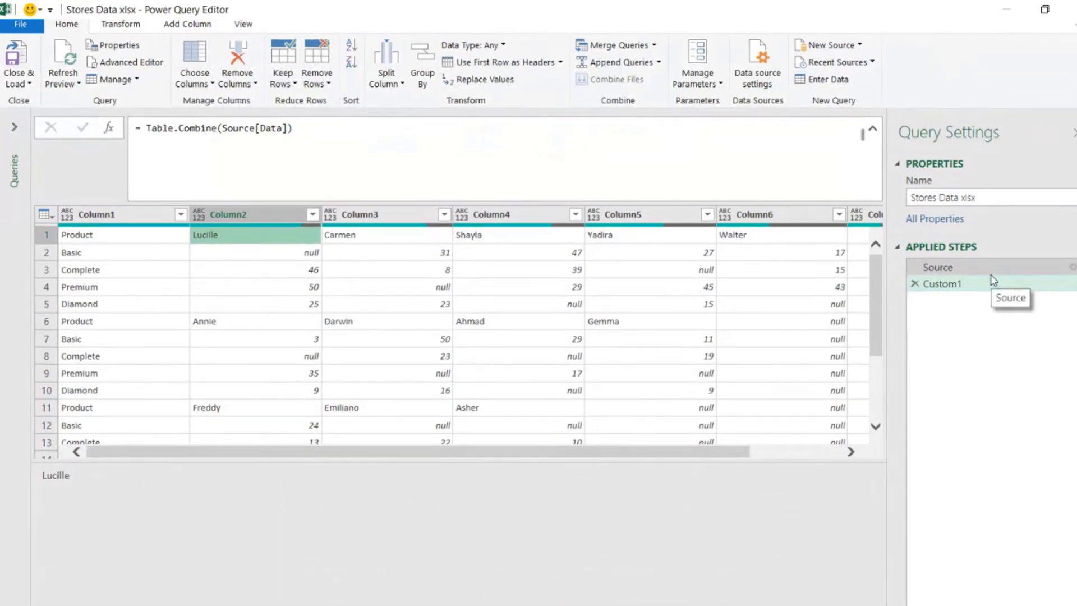
# Examine the File.Contents and Excel.Workbook functions in the Source step's formula.
pyautogui.click(992, 273)
pyautogui.click(237, 128)
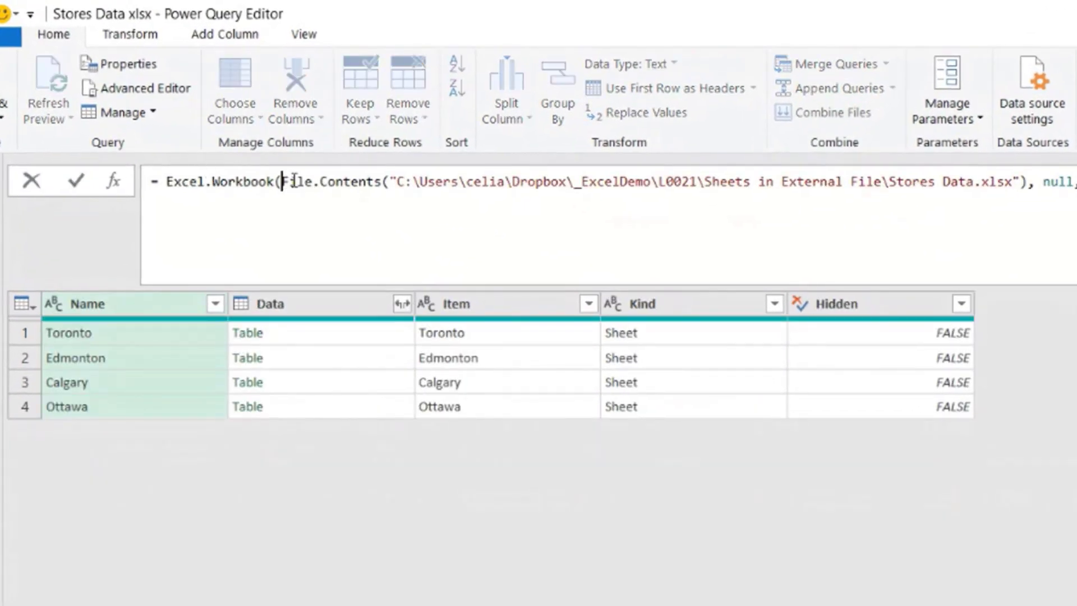
pyautogui.moveTo(294, 182); pyautogui.dragTo(384, 181)
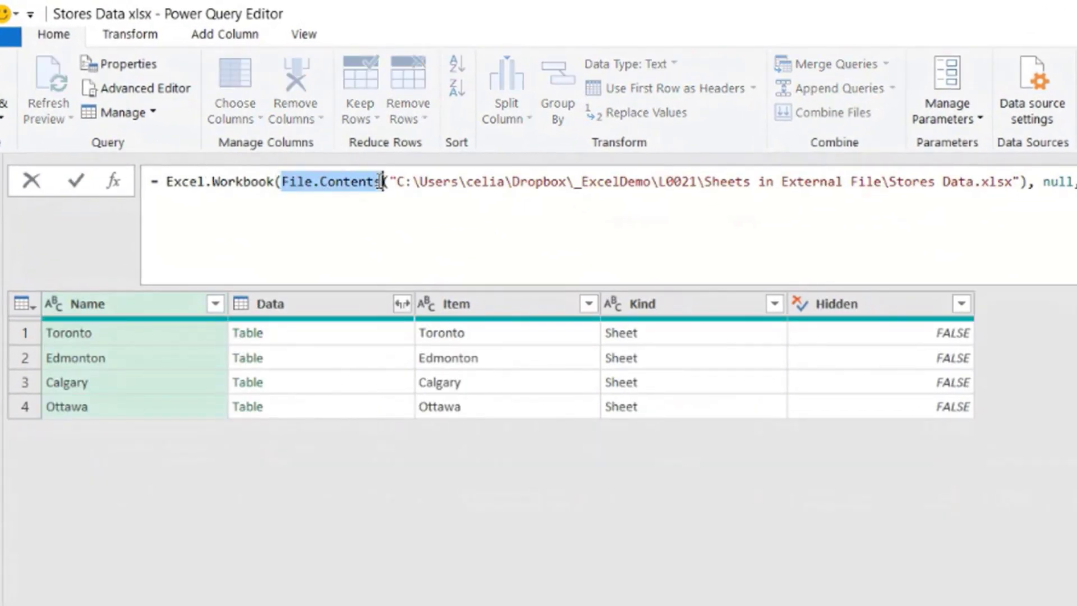
pyautogui.click(1022, 182)
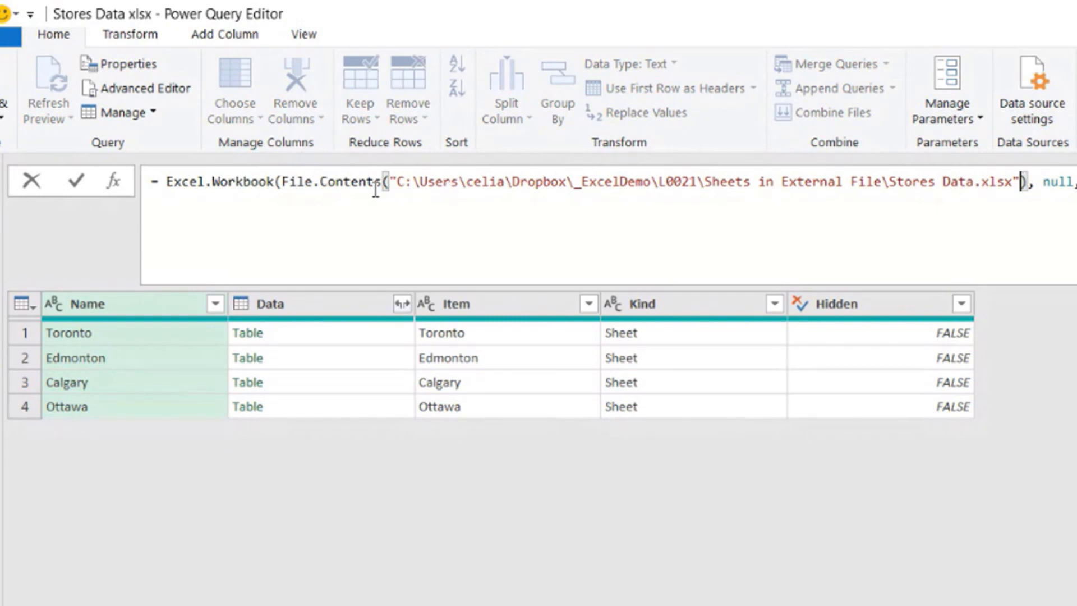
pyautogui.click(206, 181)
pyautogui.moveTo(168, 181); pyautogui.dragTo(274, 182)
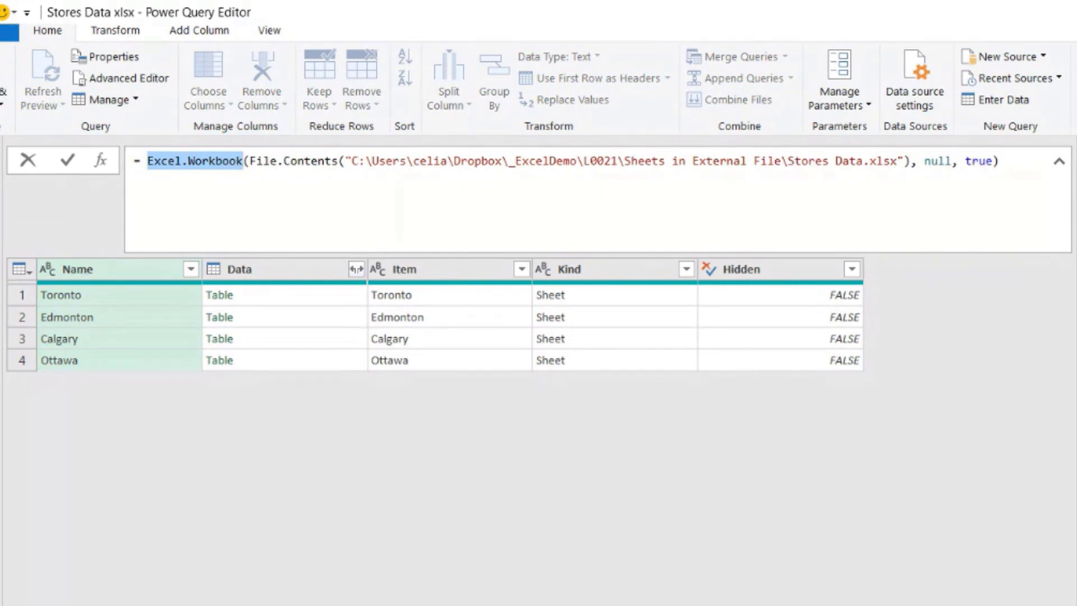
# Switch to the browser's Excel.Workbook documentation, read the syntax and the useHeaders and delayTypes descriptions, and return to Power Query.
pyautogui.hotkey('alt', 'Tab')
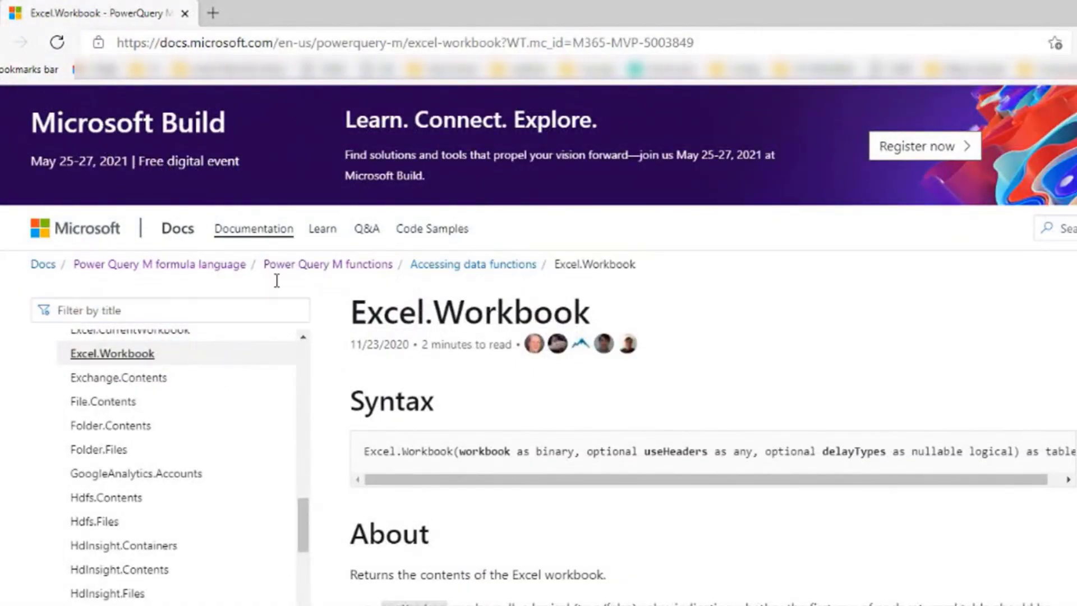
pyautogui.scroll(2, 190, 489)
pyautogui.scroll(1, 187, 493)
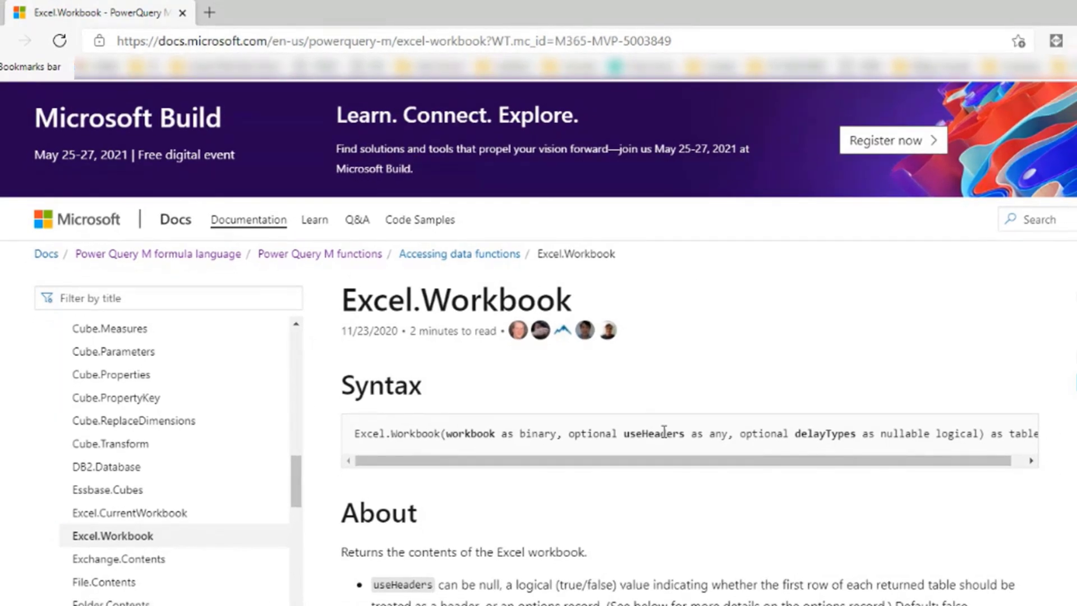
pyautogui.hotkey('ctrl', '+')
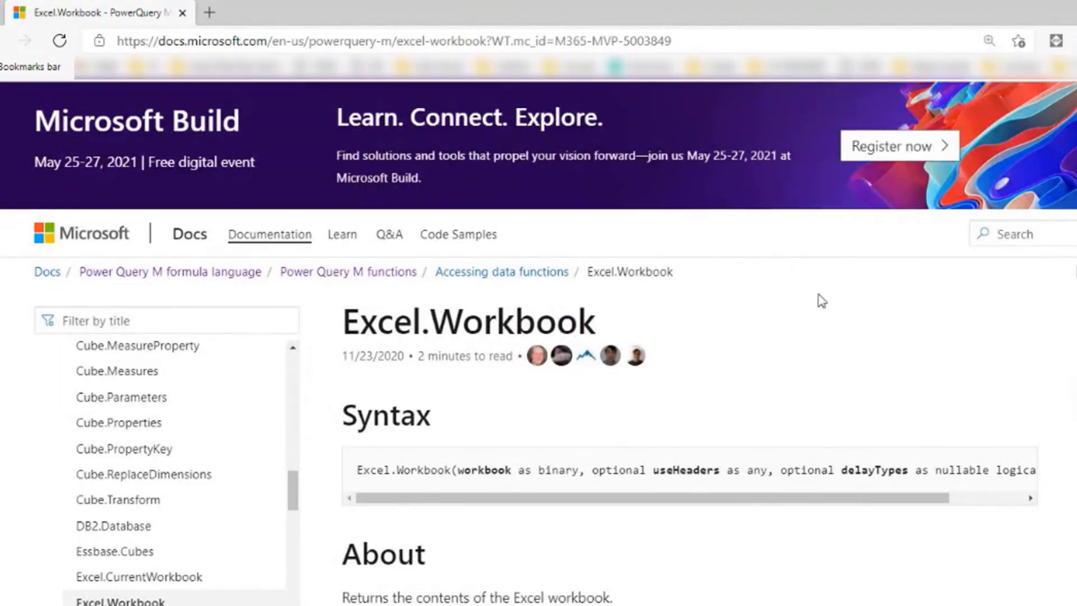
pyautogui.hotkey('ctrl', '+')
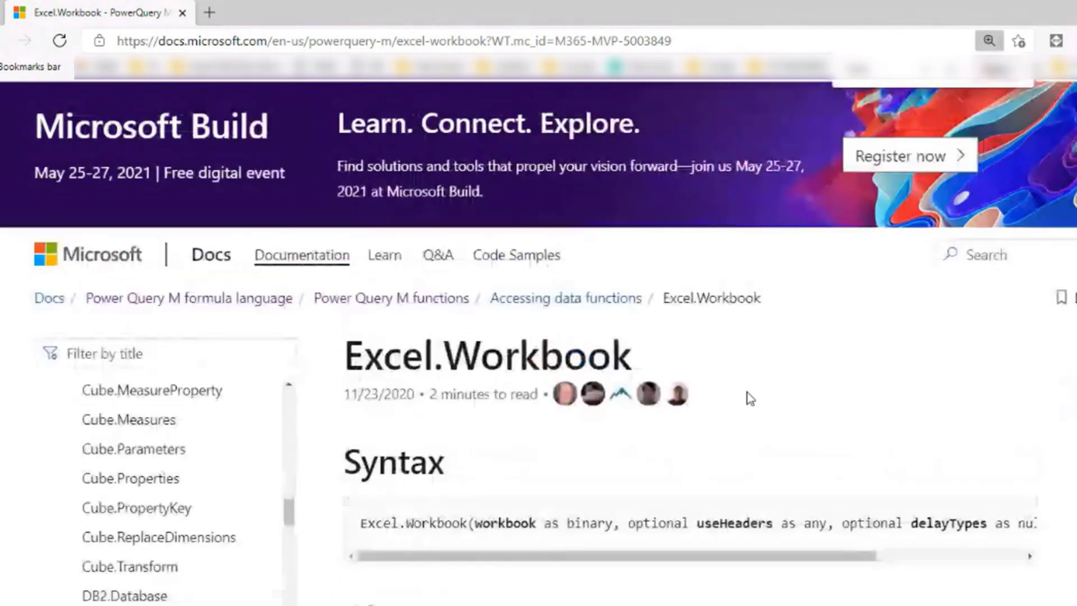
pyautogui.scroll(-4, 838, 459)
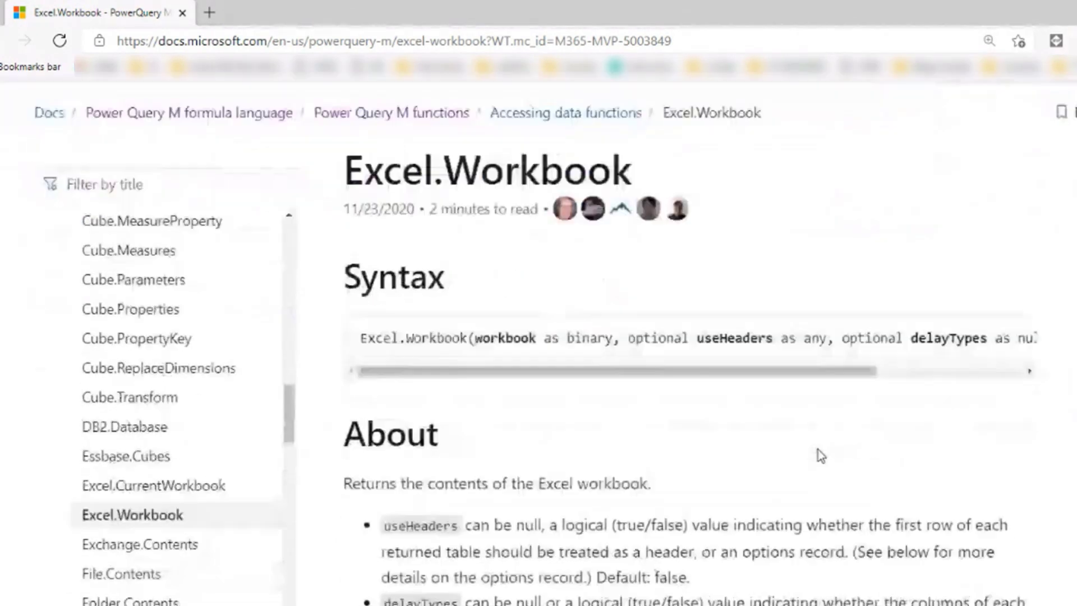
pyautogui.moveTo(669, 338); pyautogui.dragTo(849, 344)
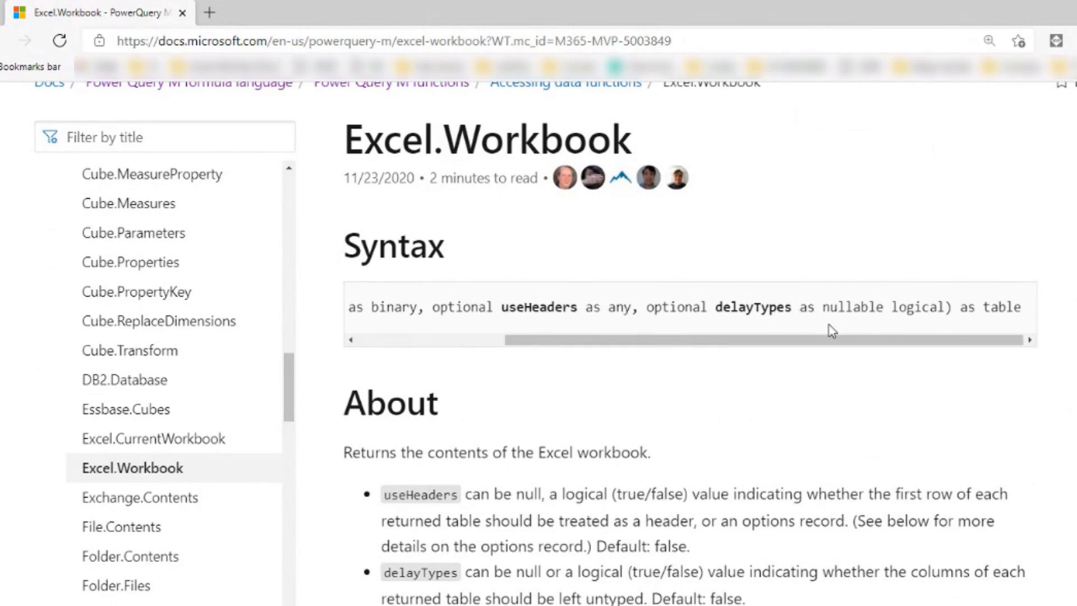
pyautogui.moveTo(774, 342); pyautogui.dragTo(651, 350)
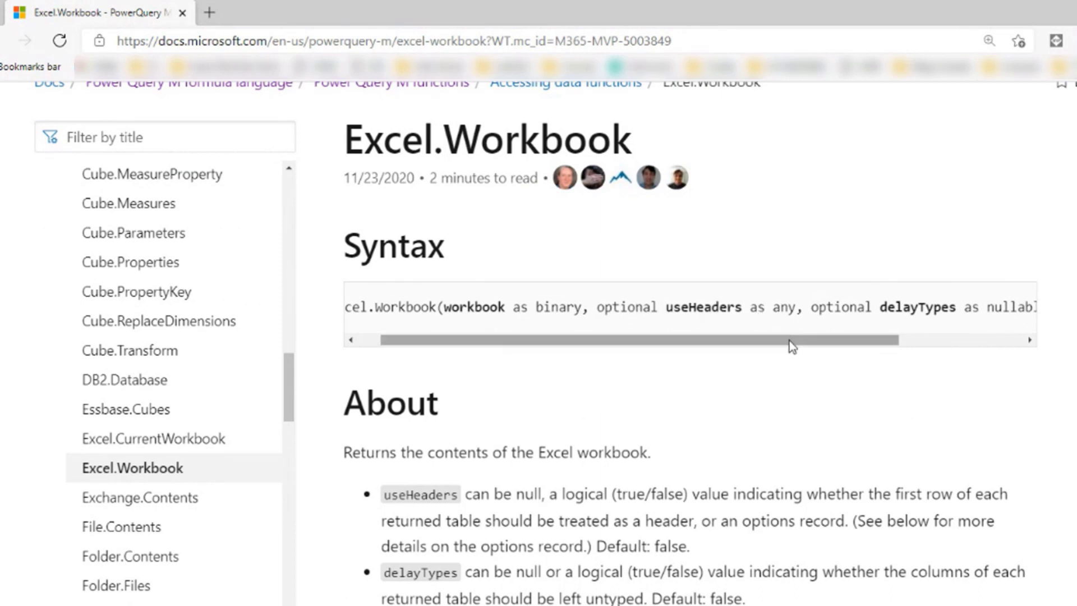
pyautogui.moveTo(789, 341); pyautogui.dragTo(663, 361)
pyautogui.scroll(-2, 664, 371)
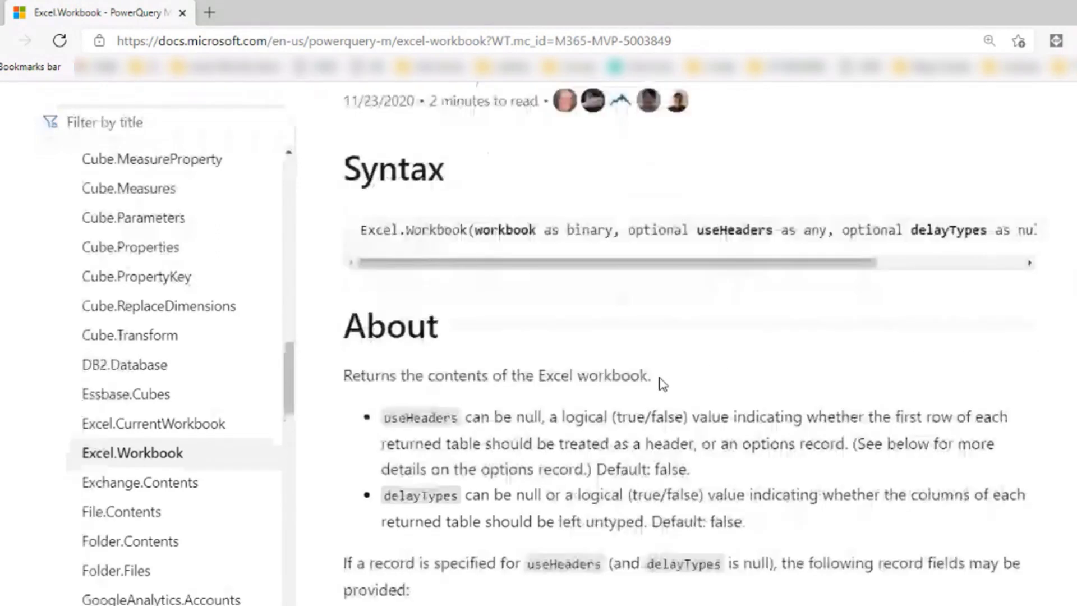
pyautogui.scroll(-3, 663, 382)
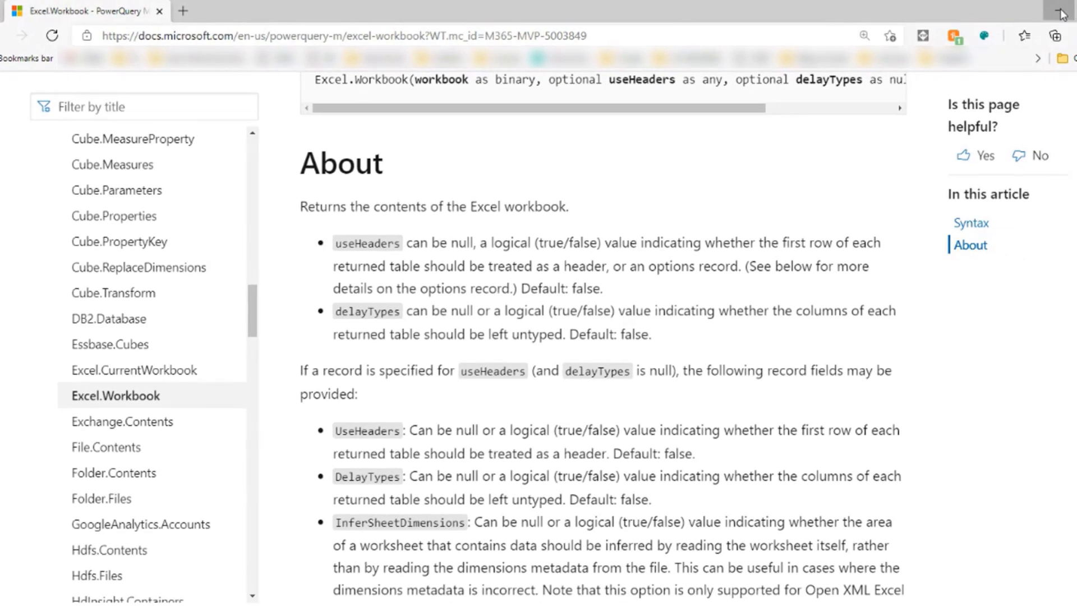
pyautogui.click(1058, 10)
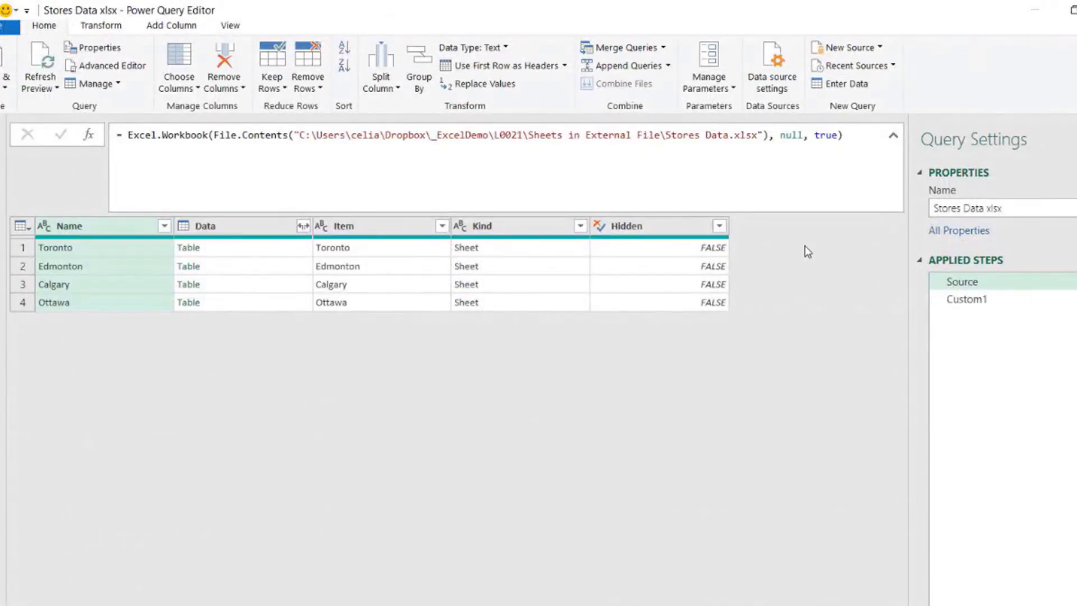
# Examine the null and true arguments in the Source formula, and review the column headers of the Custom1 step.
pyautogui.doubleClick(792, 136)
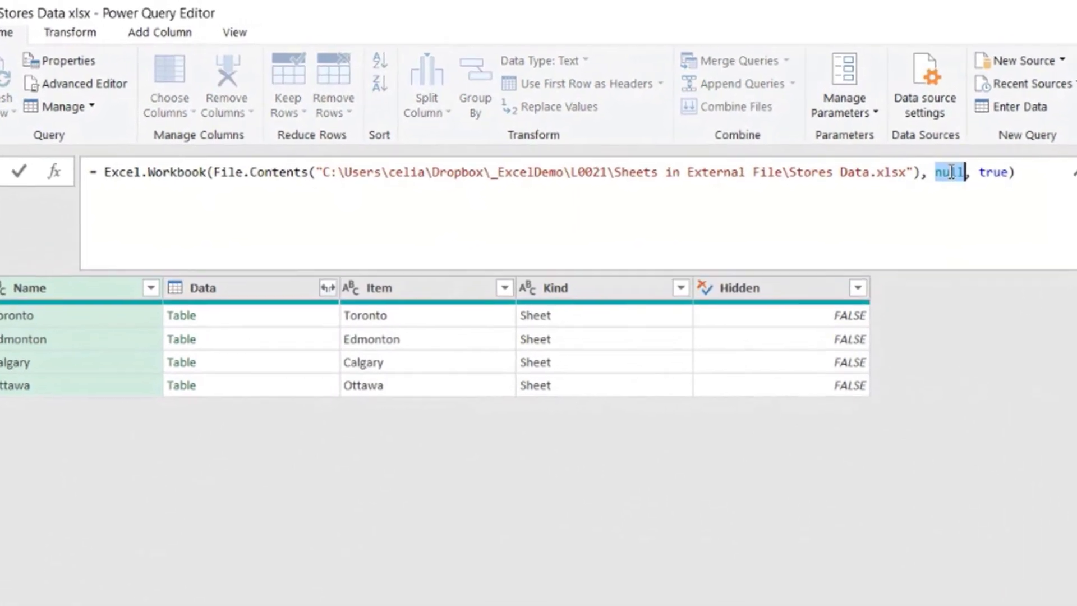
pyautogui.doubleClick(1008, 183)
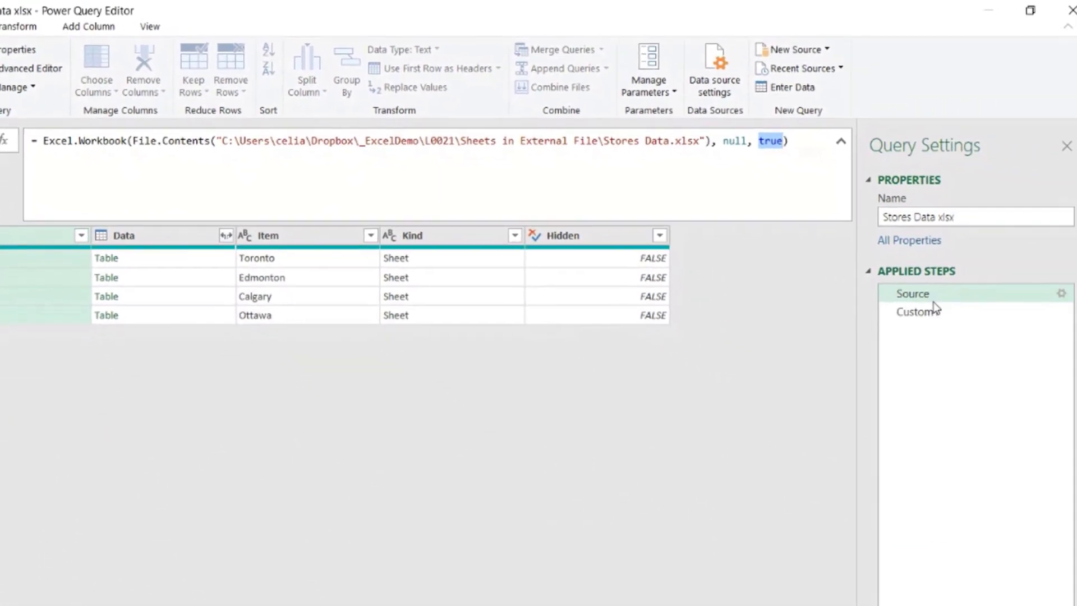
pyautogui.click(933, 299)
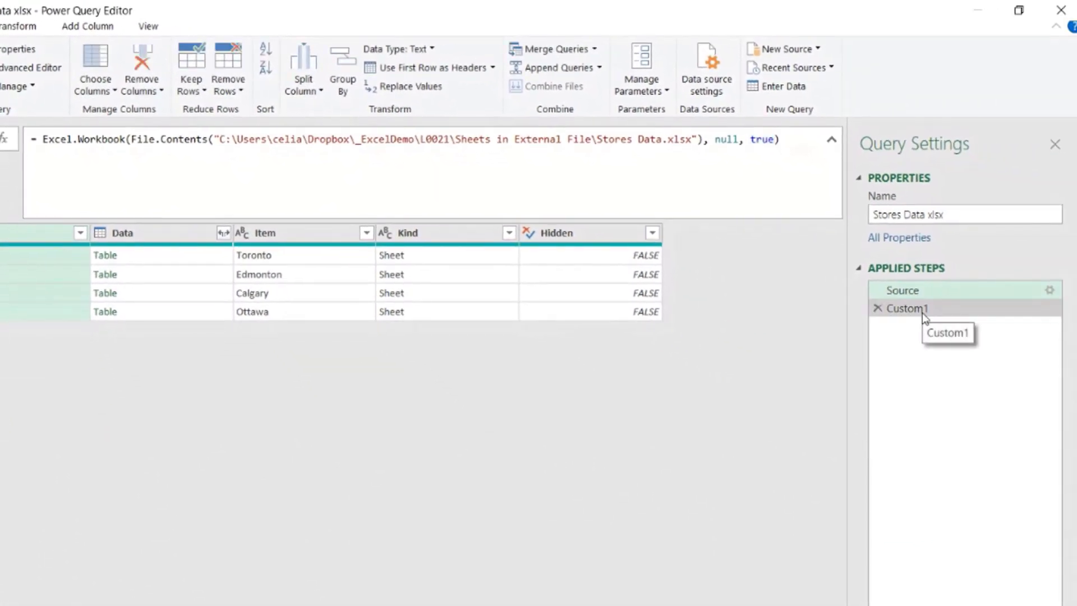
pyautogui.click(922, 315)
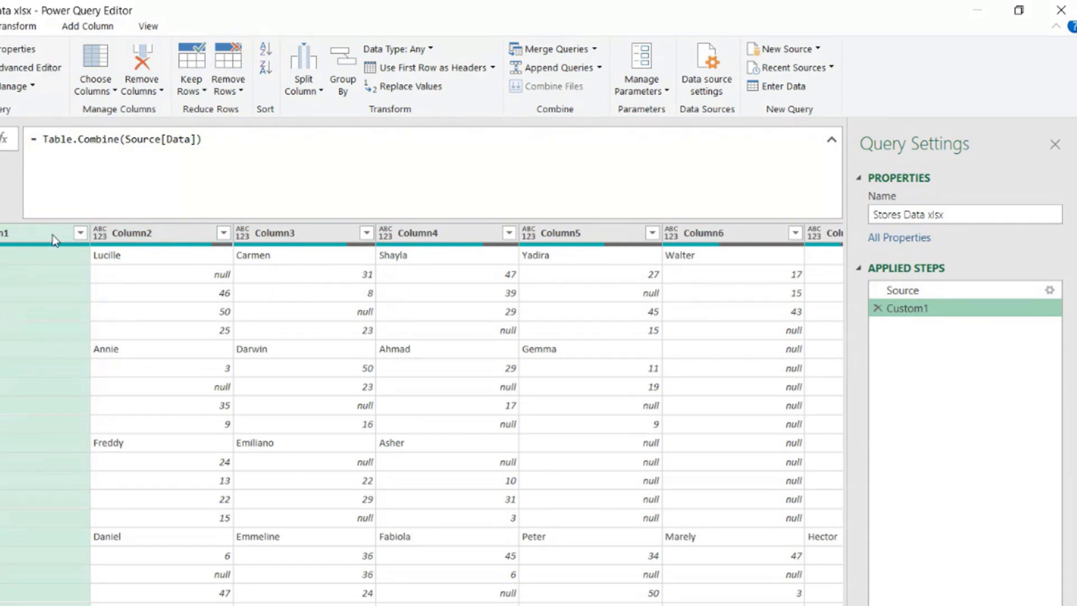
# In the Source step's Excel.Workbook formula, replace the null useHeaders argument with true.
pyautogui.click(928, 291)
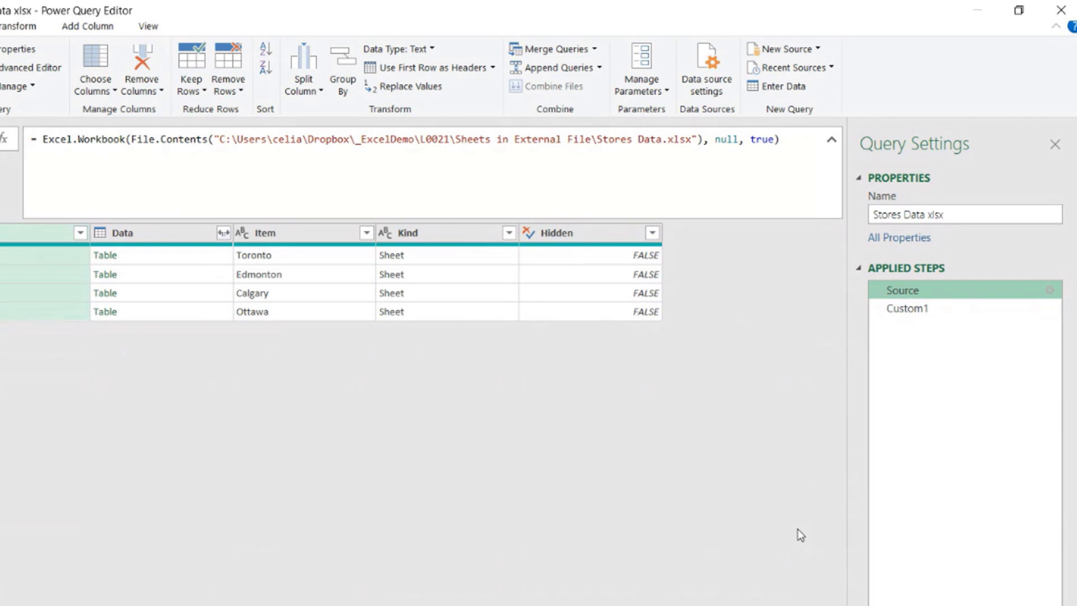
pyautogui.doubleClick(725, 140)
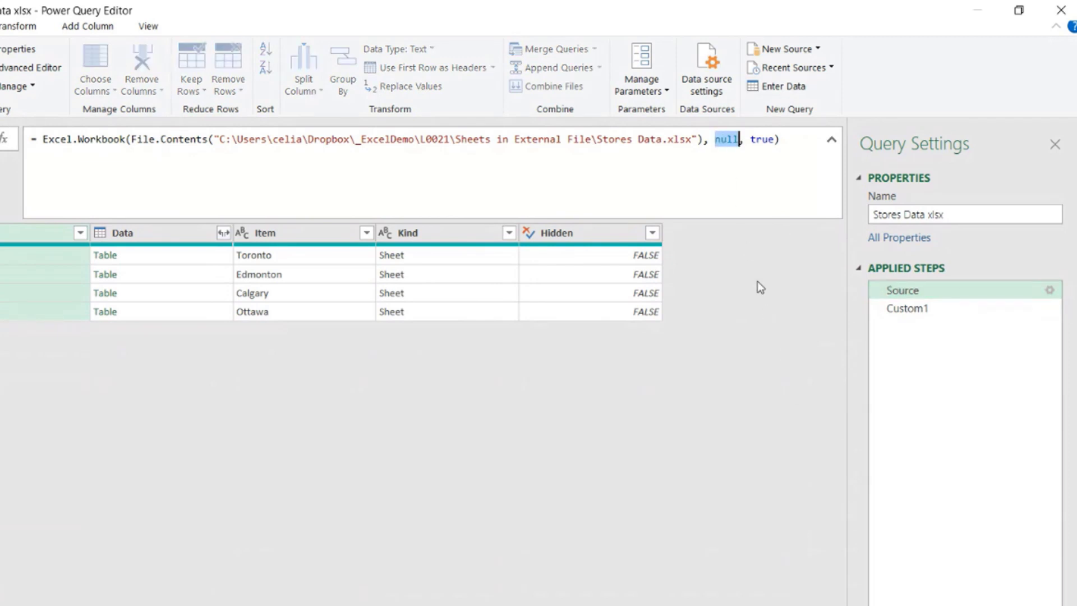
pyautogui.write('true')
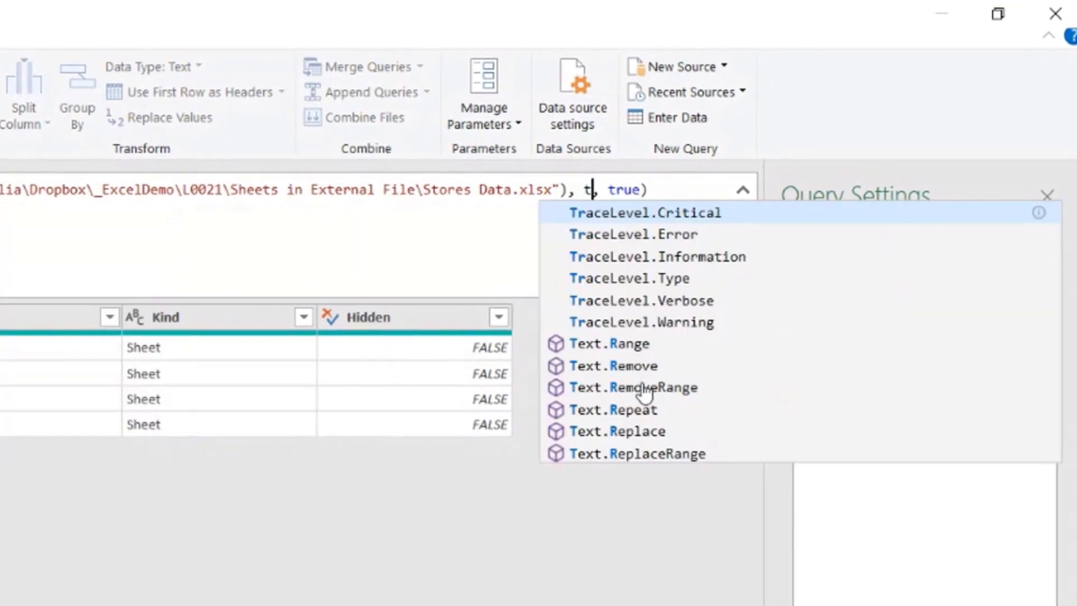
pyautogui.click(464, 190)
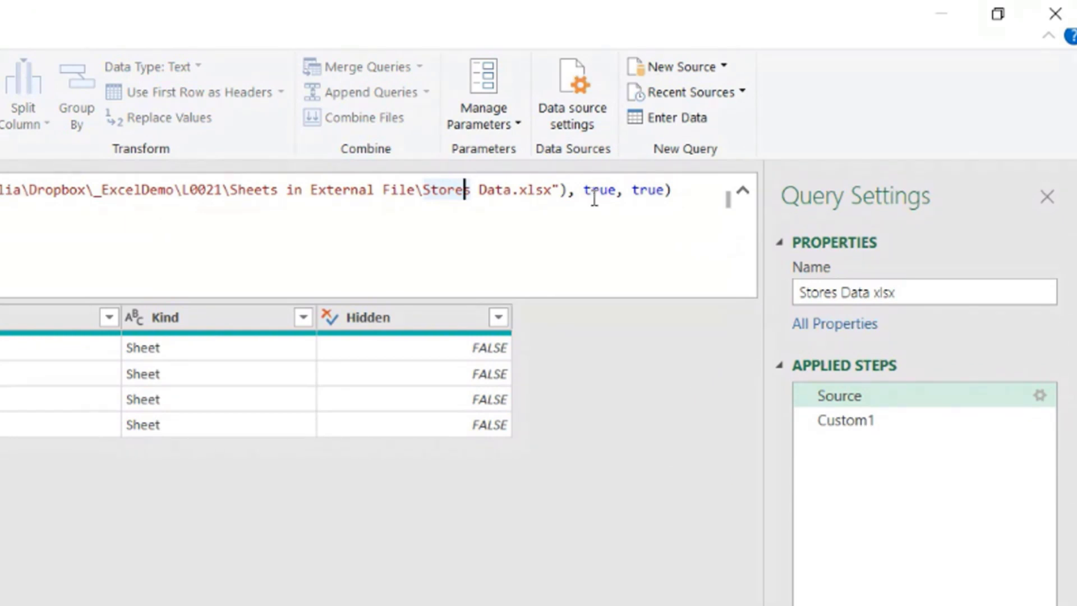
pyautogui.click(673, 191)
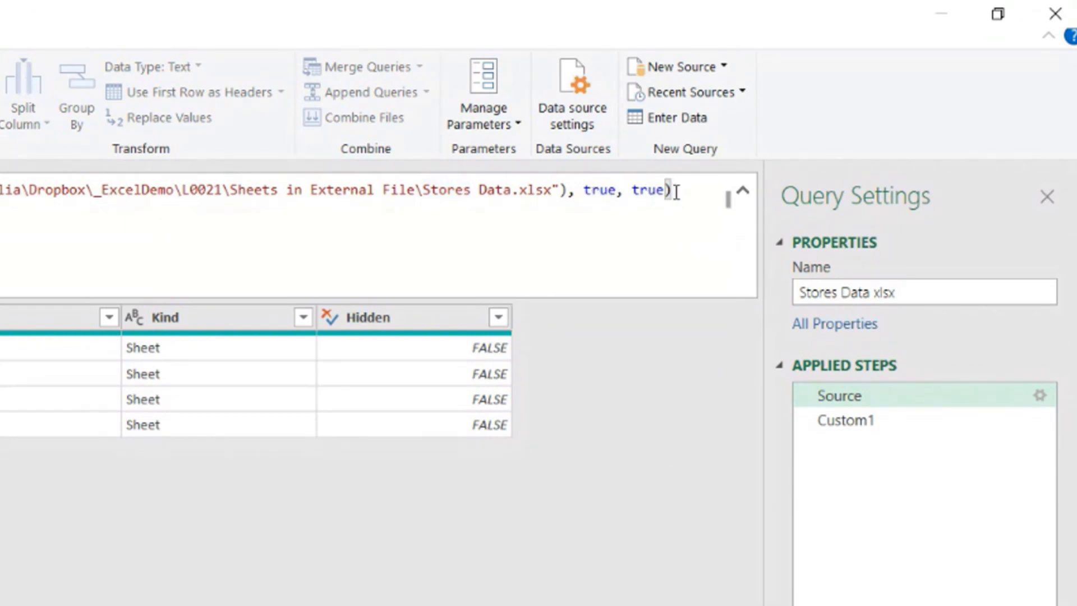
pyautogui.press('Return')
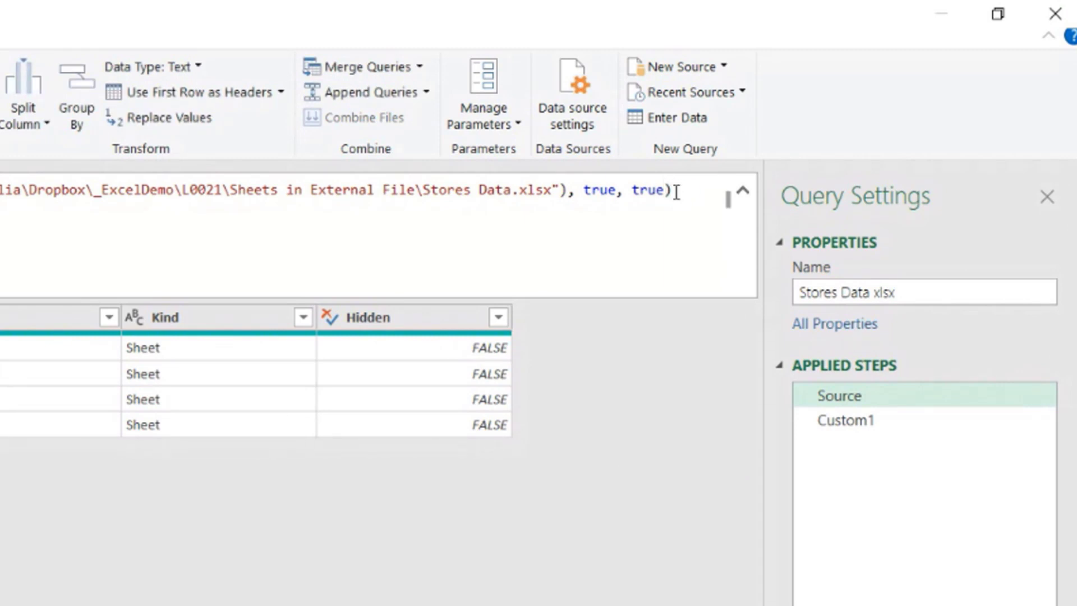
# Examine the Custom1 step's combined table, checking the column headers and where each sheet's values and nulls fall.
pyautogui.click(845, 421)
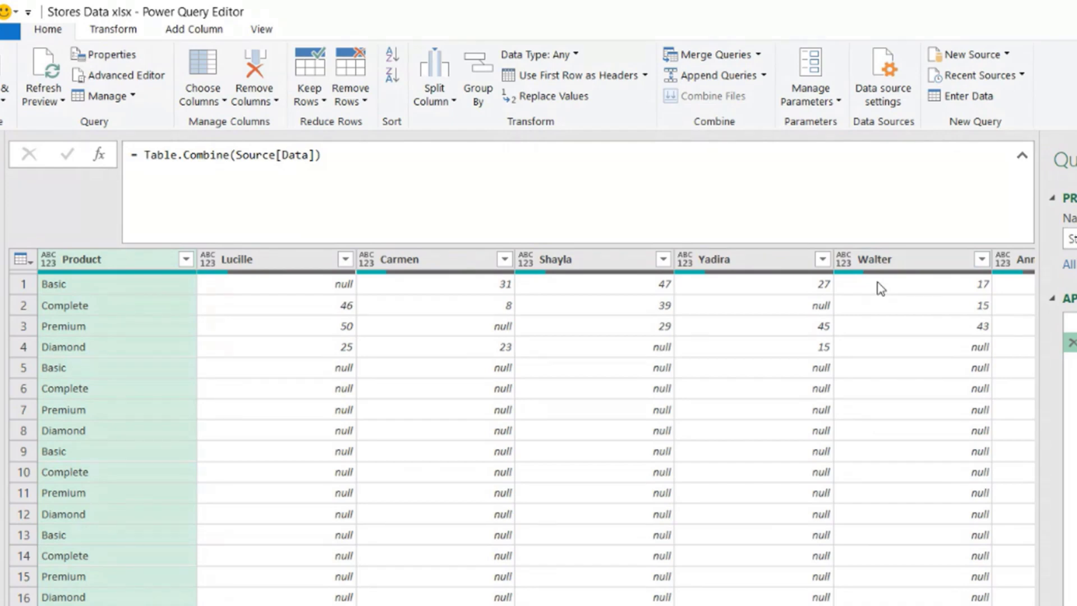
pyautogui.click(268, 260)
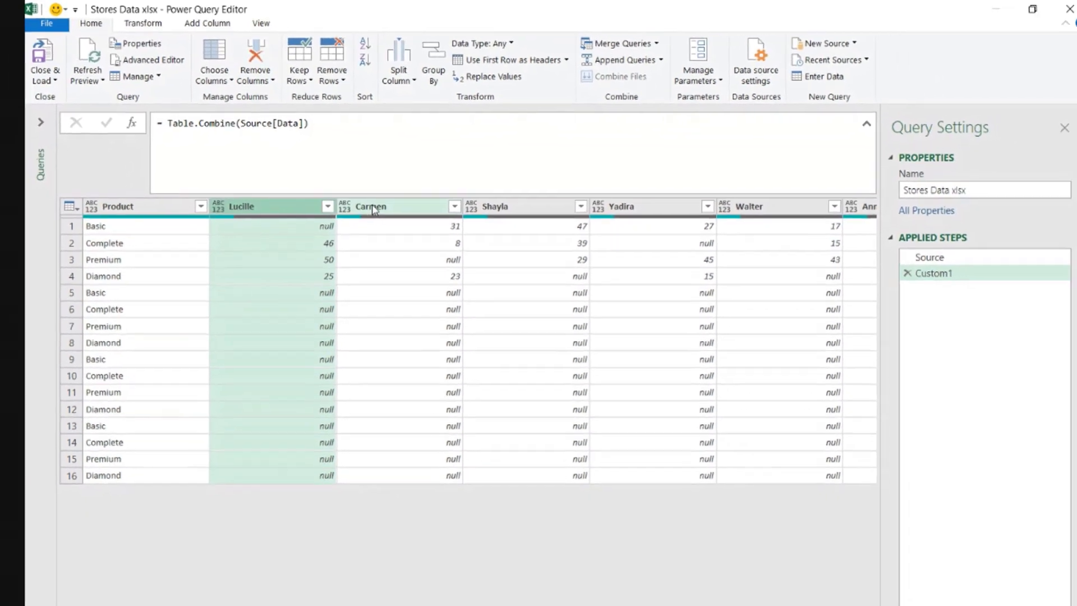
pyautogui.click(373, 208)
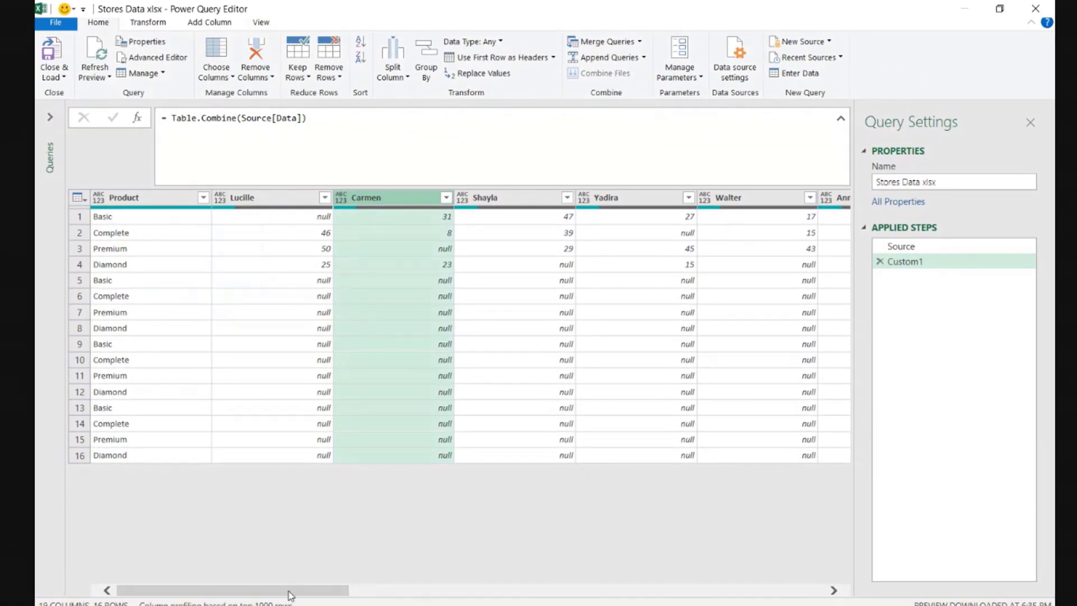
pyautogui.moveTo(291, 595); pyautogui.dragTo(210, 589)
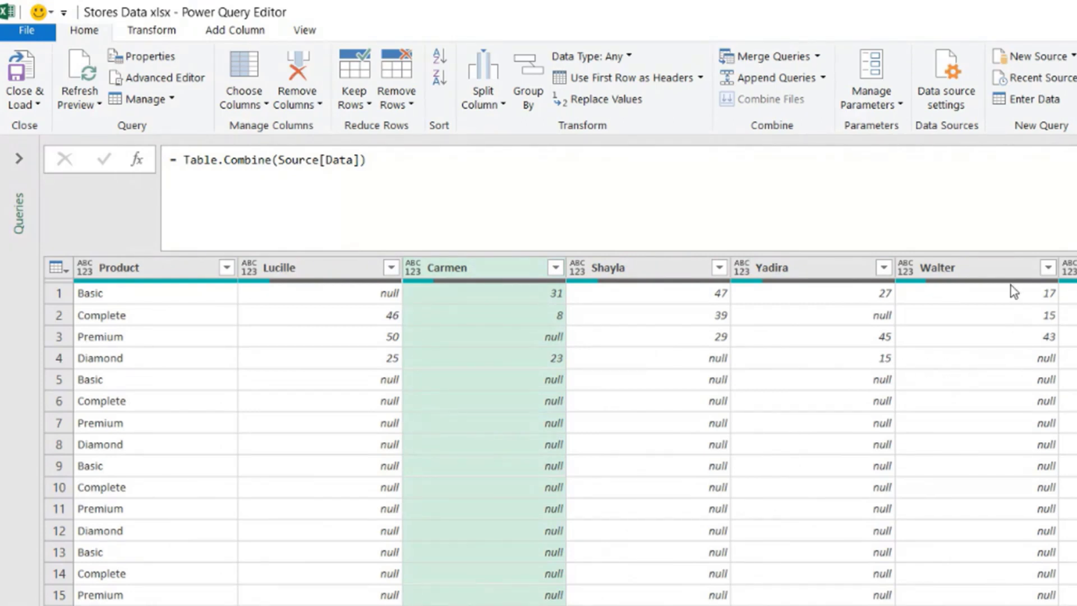
pyautogui.click(1013, 359)
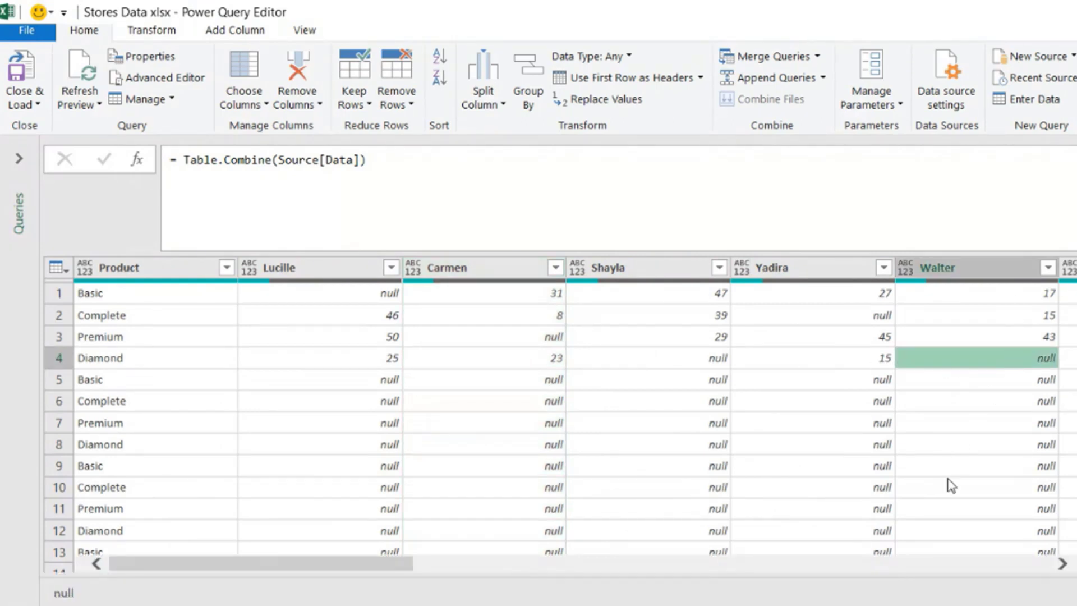
pyautogui.moveTo(368, 570); pyautogui.dragTo(595, 570)
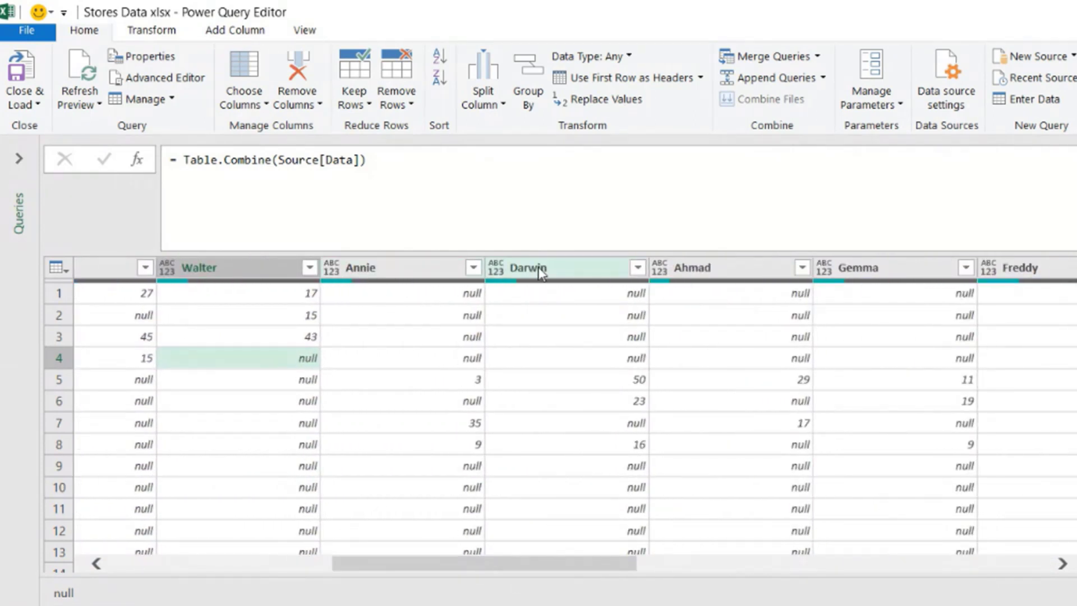
pyautogui.click(410, 380)
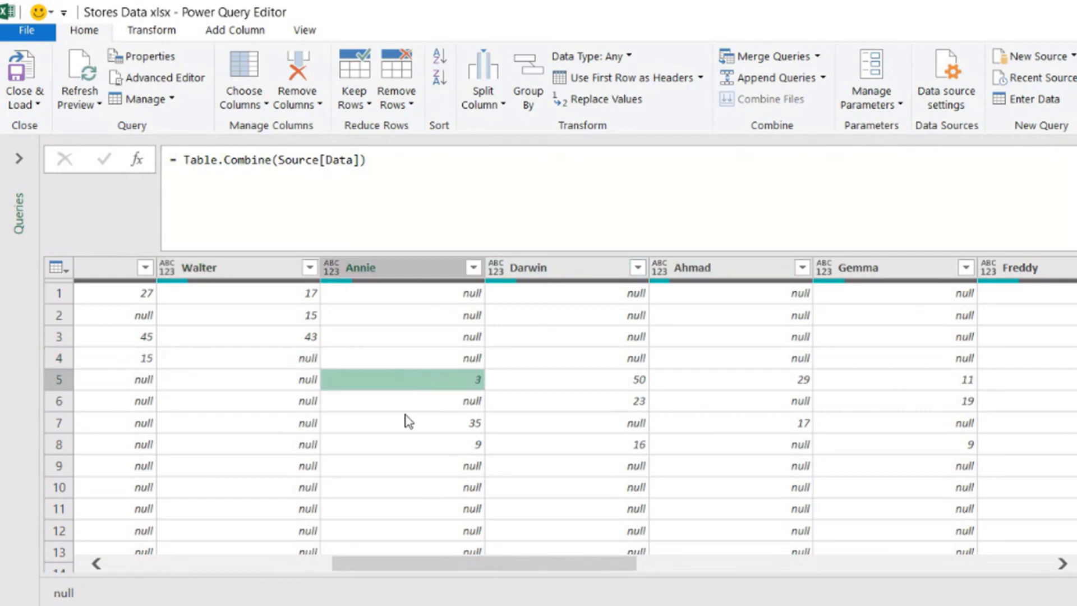
pyautogui.click(807, 453)
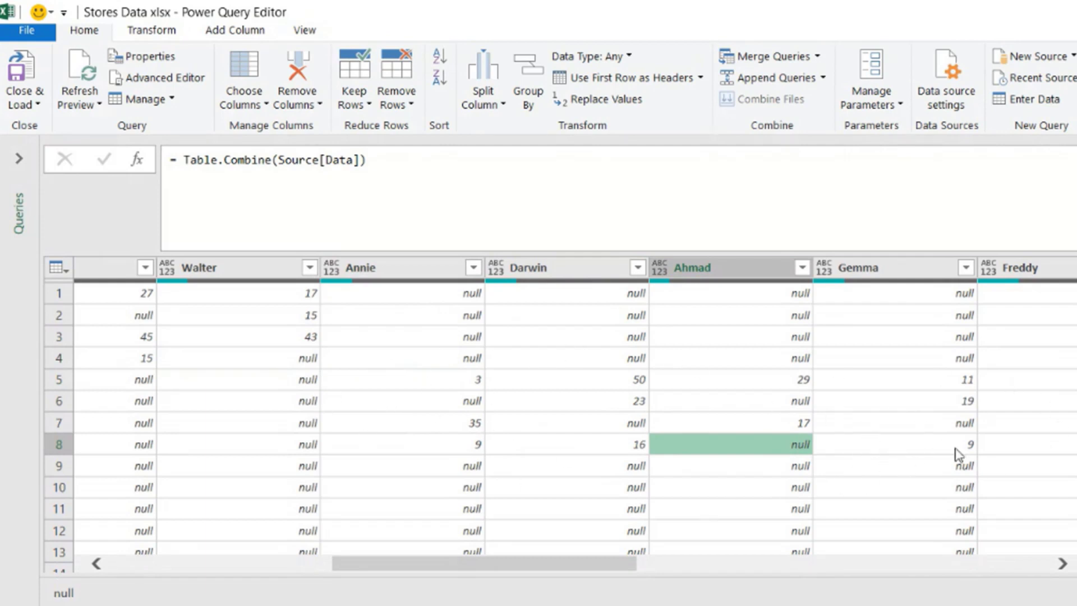
pyautogui.moveTo(512, 567); pyautogui.dragTo(666, 570)
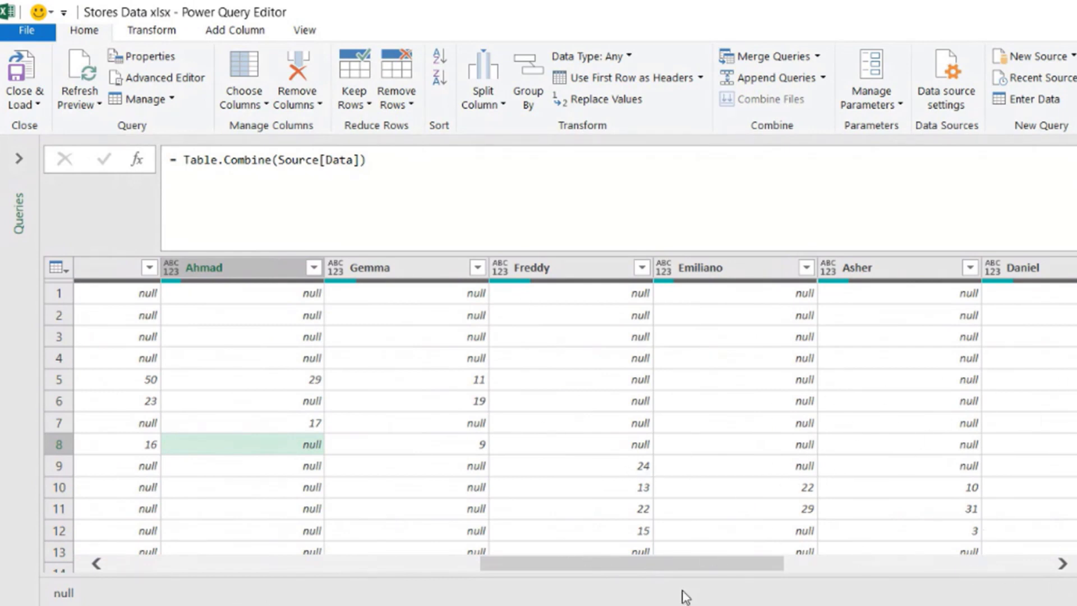
pyautogui.click(233, 268)
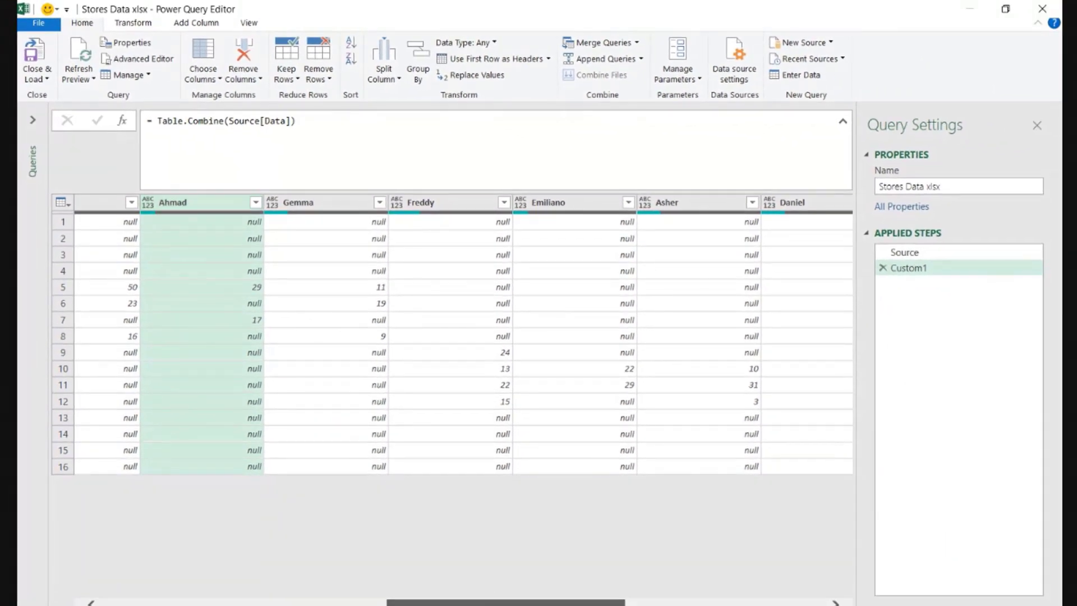
# Unpivot all columns other than Product in the combined table.
pyautogui.moveTo(492, 603); pyautogui.dragTo(206, 603)
pyautogui.click(145, 200)
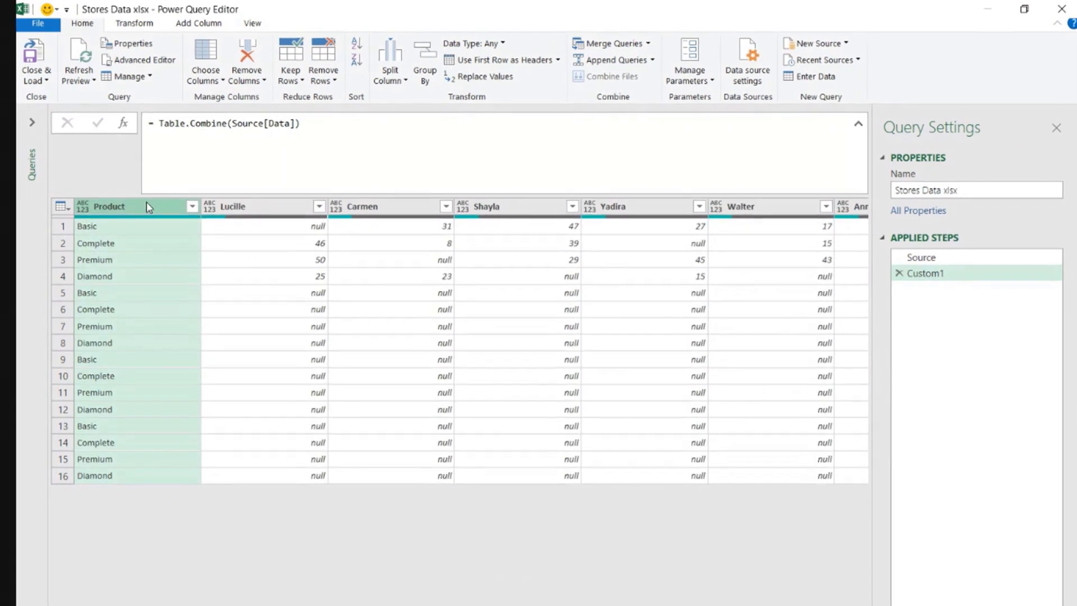
pyautogui.rightClick(146, 204)
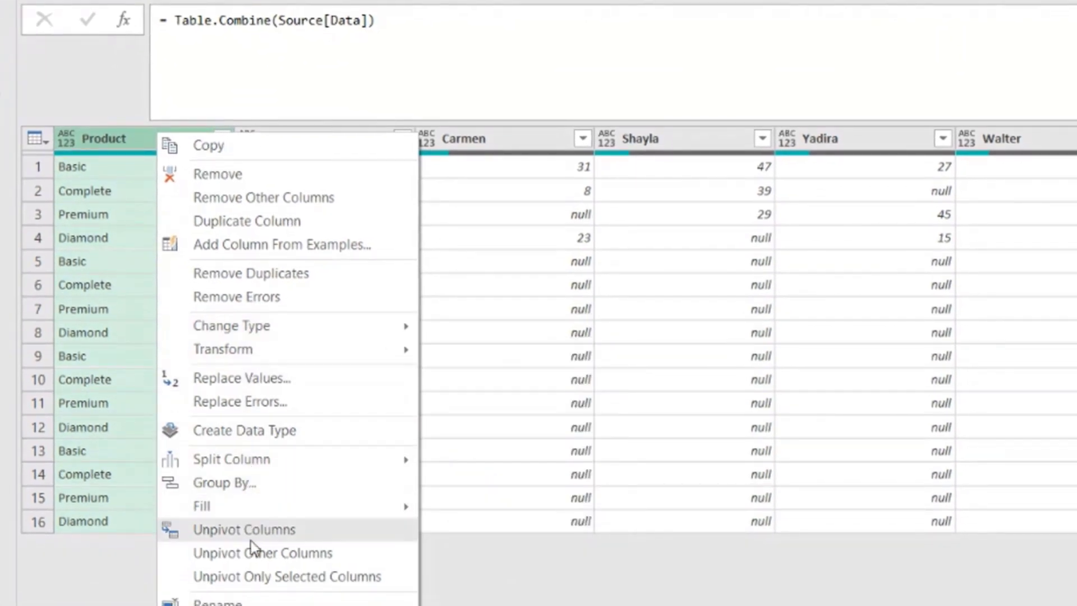
pyautogui.click(249, 553)
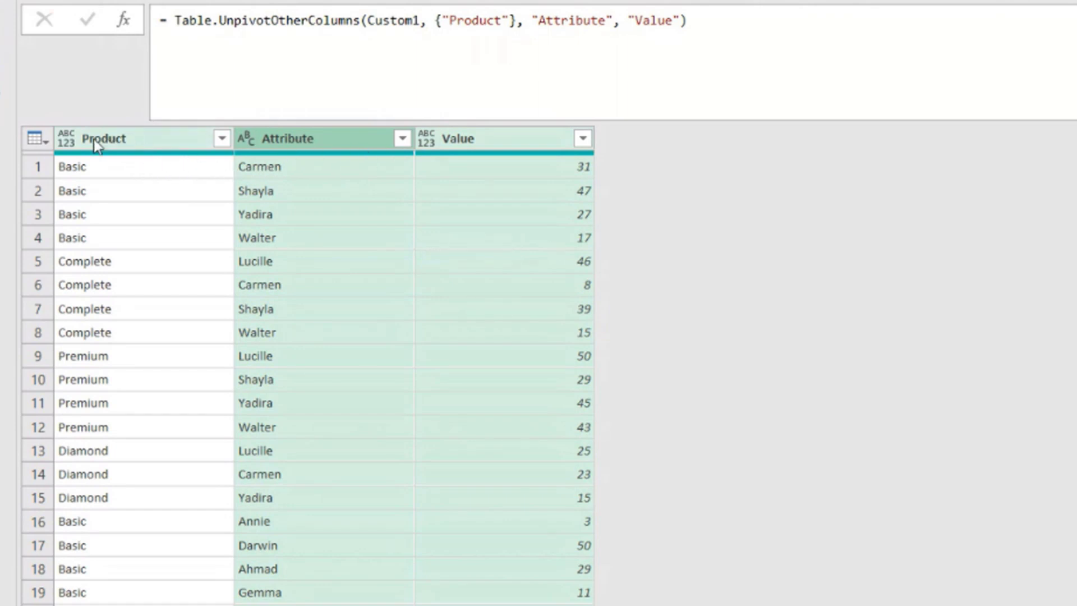
# Set the Product column's data type to Text and rename the Attribute column as Vendor.
pyautogui.click(66, 139)
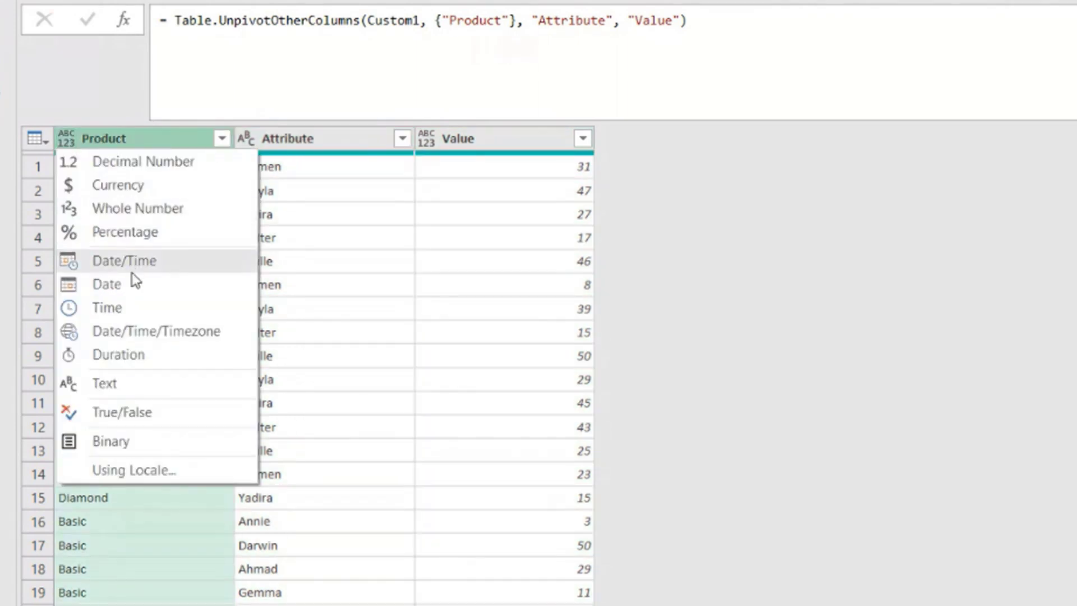
pyautogui.click(119, 385)
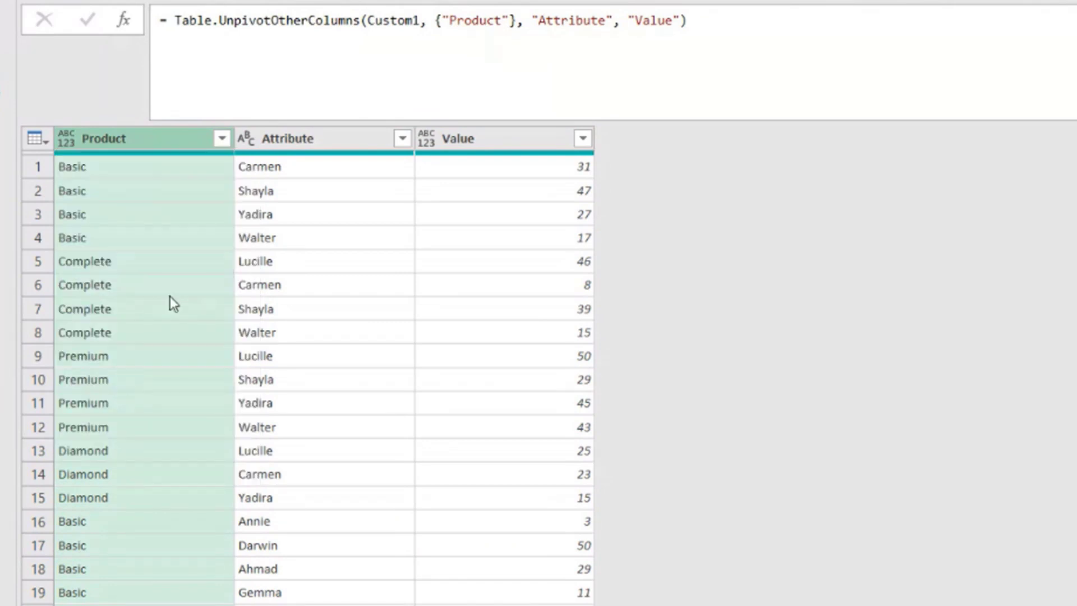
pyautogui.click(279, 143)
pyautogui.doubleClick(286, 141)
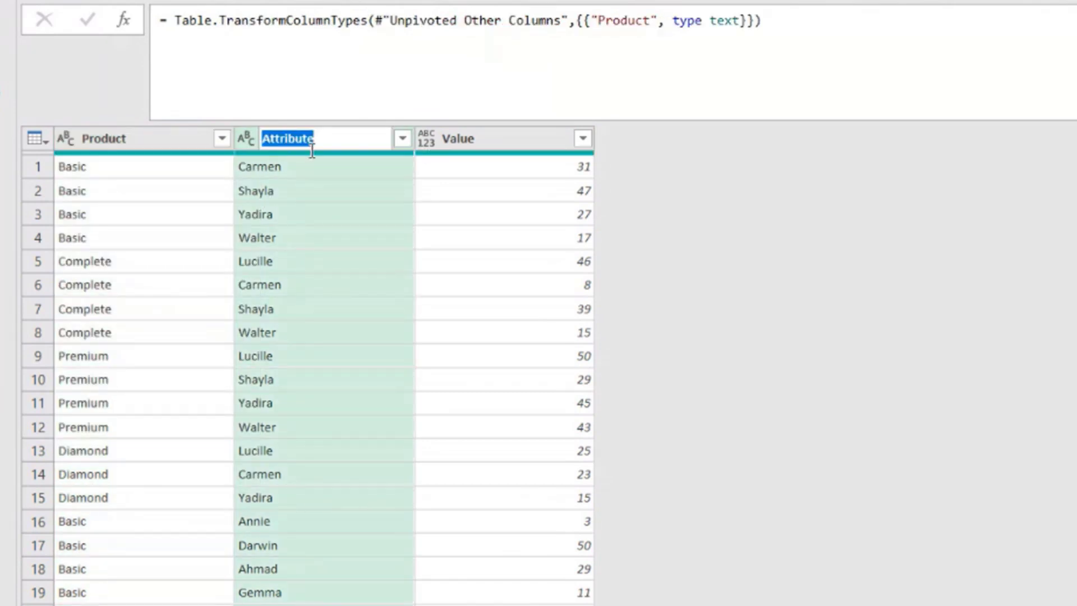
pyautogui.write('Vendor')
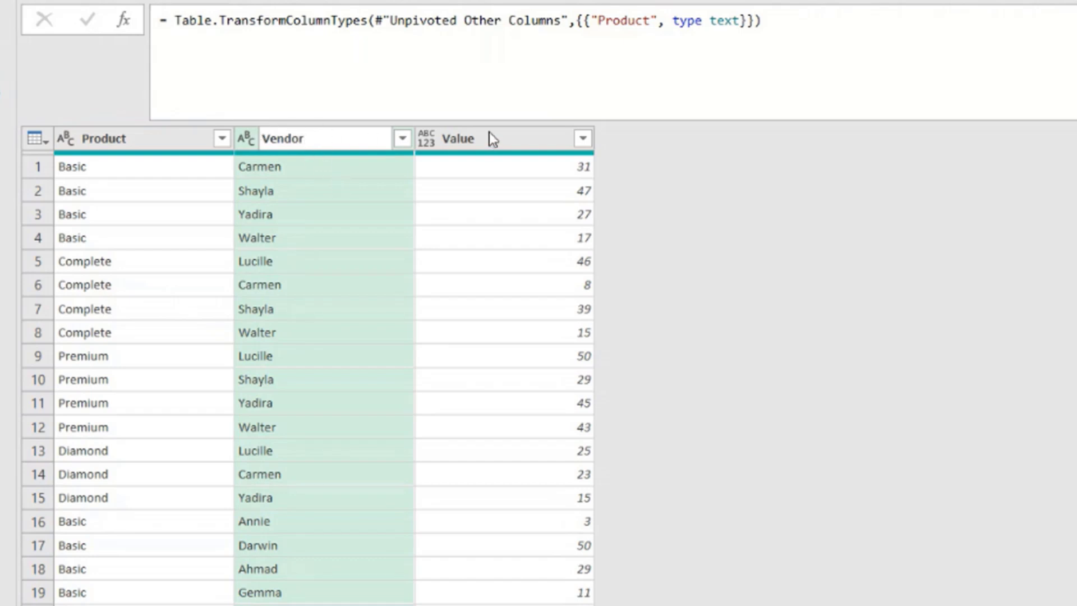
pyautogui.press('Return')
# Rename the Value column as Qty and set its data type to Whole Number.
pyautogui.doubleClick(466, 137)
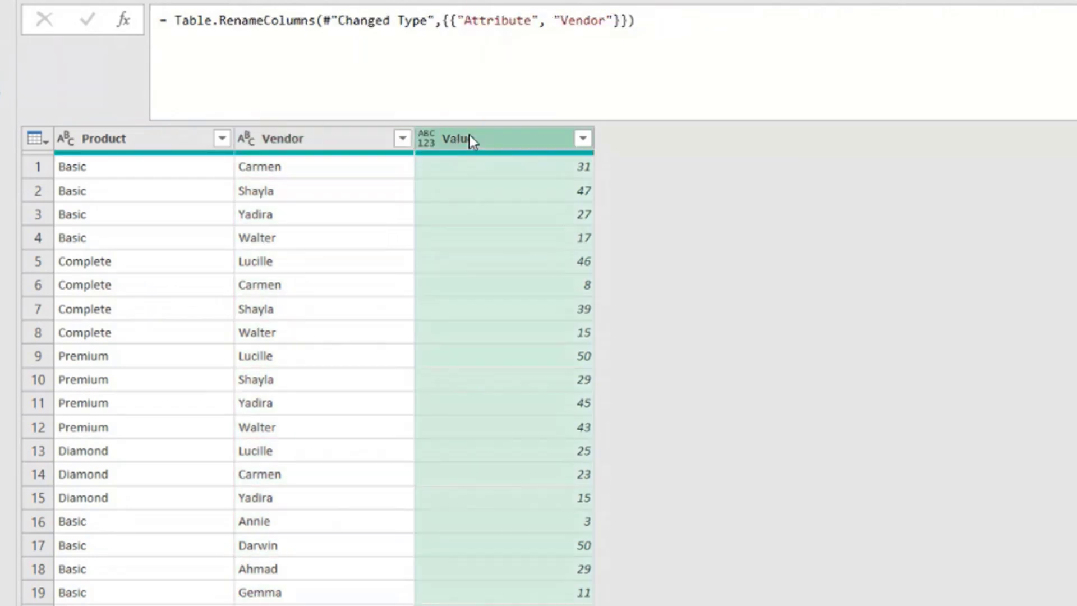
pyautogui.write('Qty')
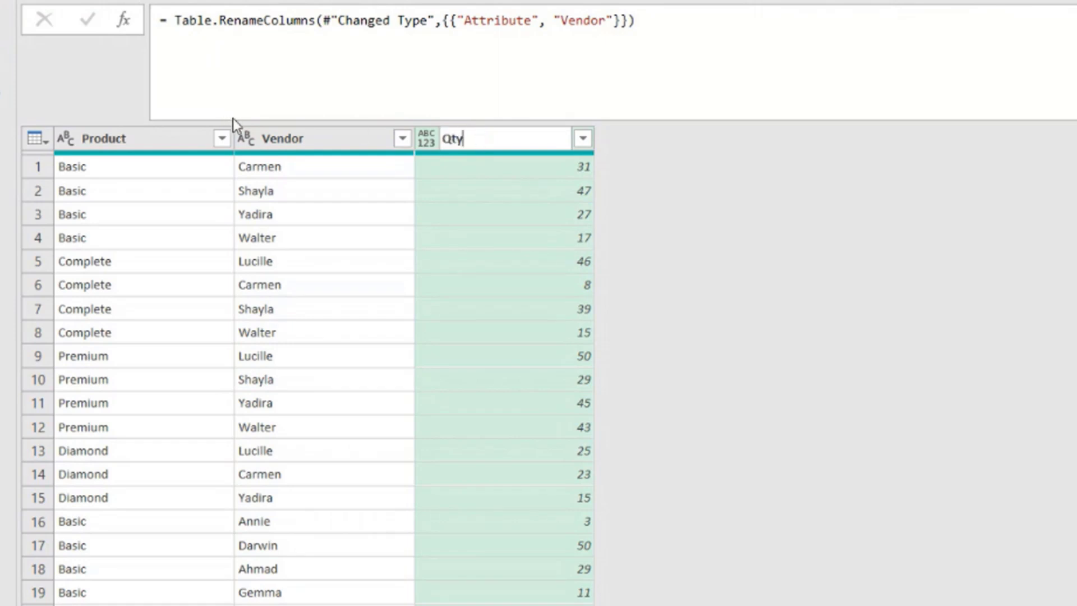
pyautogui.press('Return')
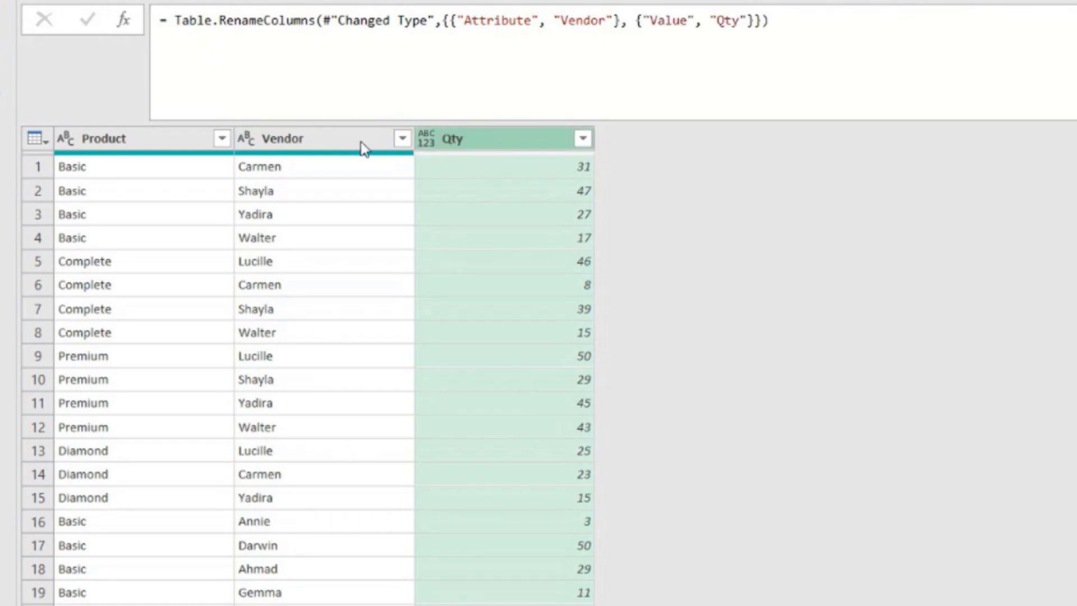
pyautogui.click(424, 139)
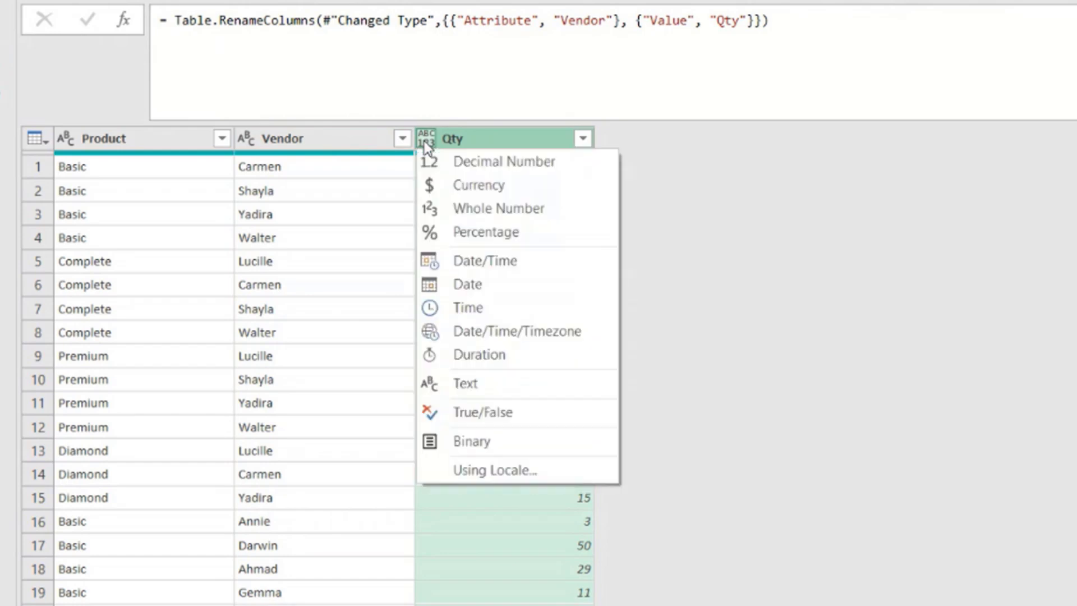
pyautogui.click(449, 211)
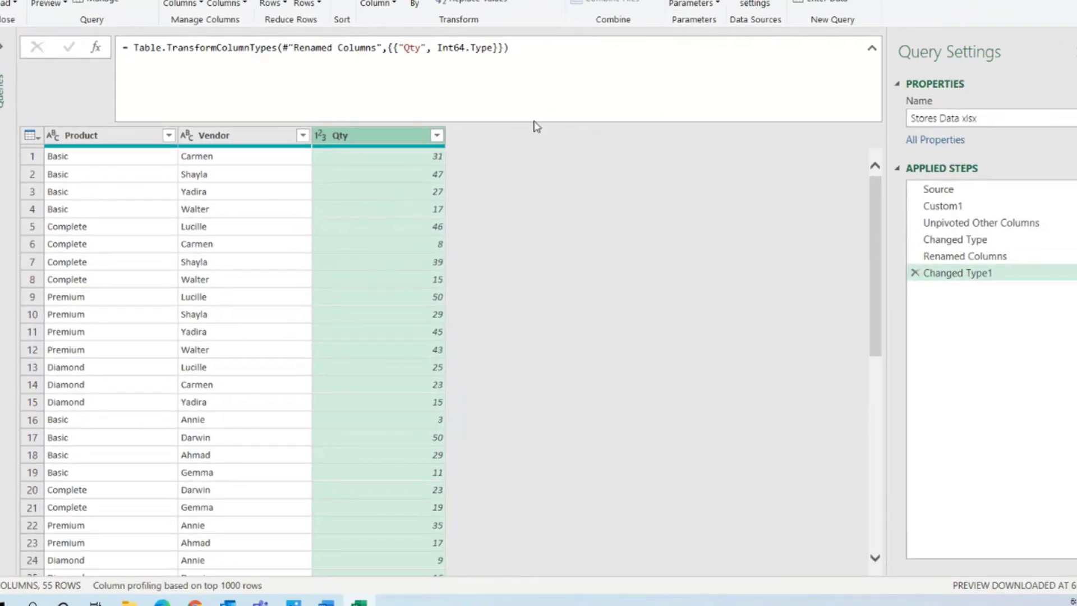
# Review the rows of the unpivoted table and open the Close & Load choices.
pyautogui.scroll(-10, 432, 236)
pyautogui.scroll(10, 432, 236)
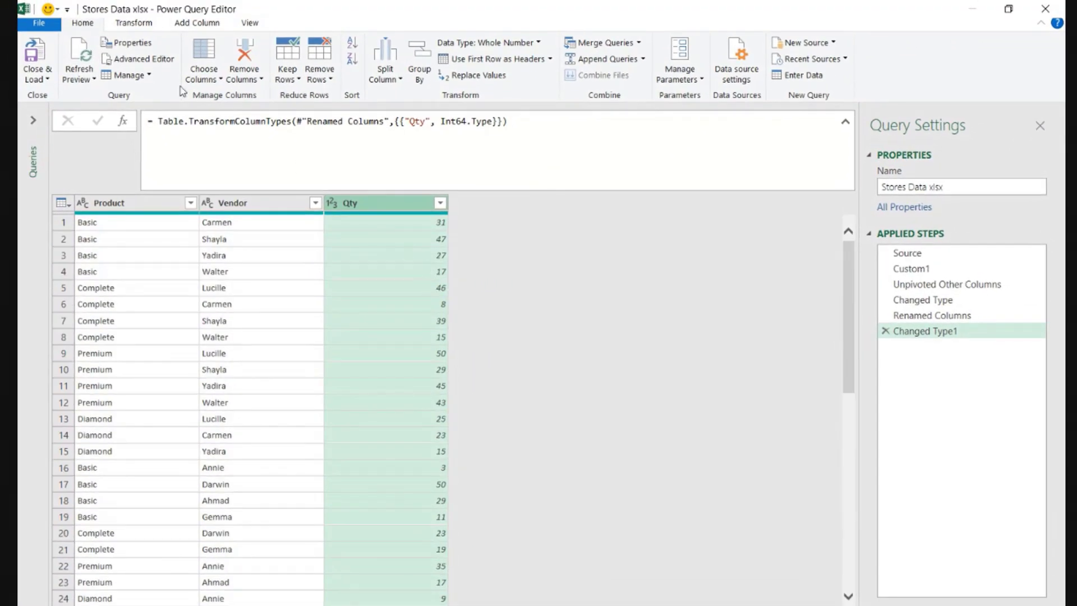
pyautogui.click(45, 79)
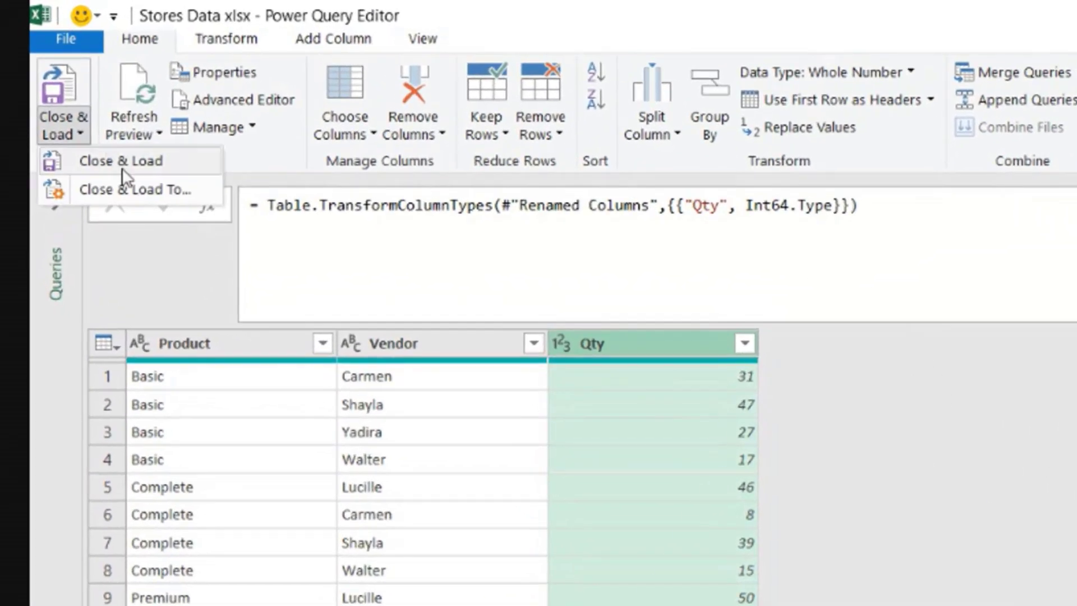